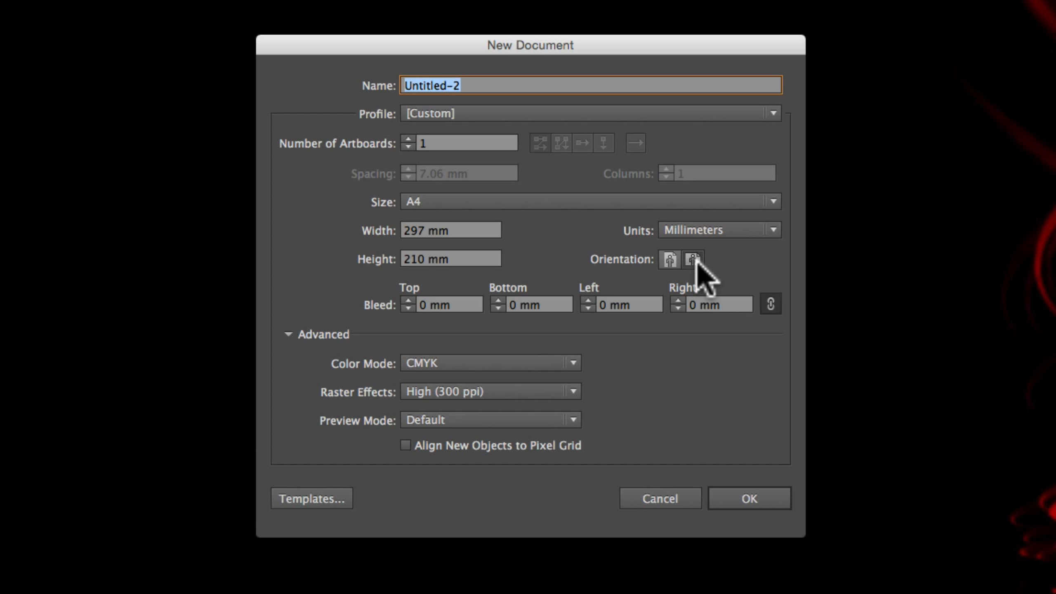
# Create a new A4 landscape document, 297 by 210 mm, in CMYK with 300 ppi raster effects
pyautogui.click(697, 262)
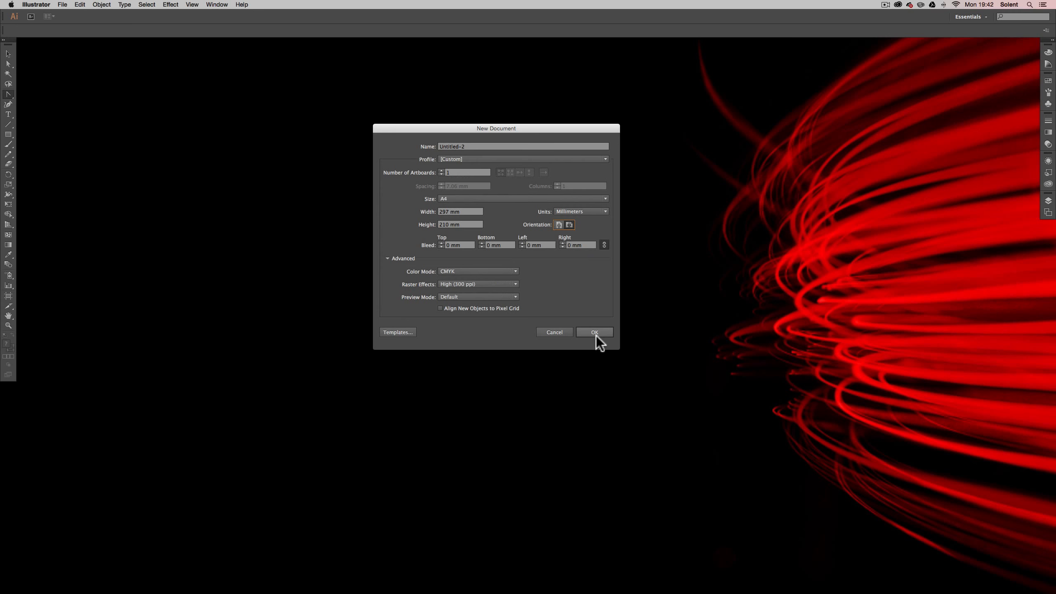
pyautogui.click(749, 498)
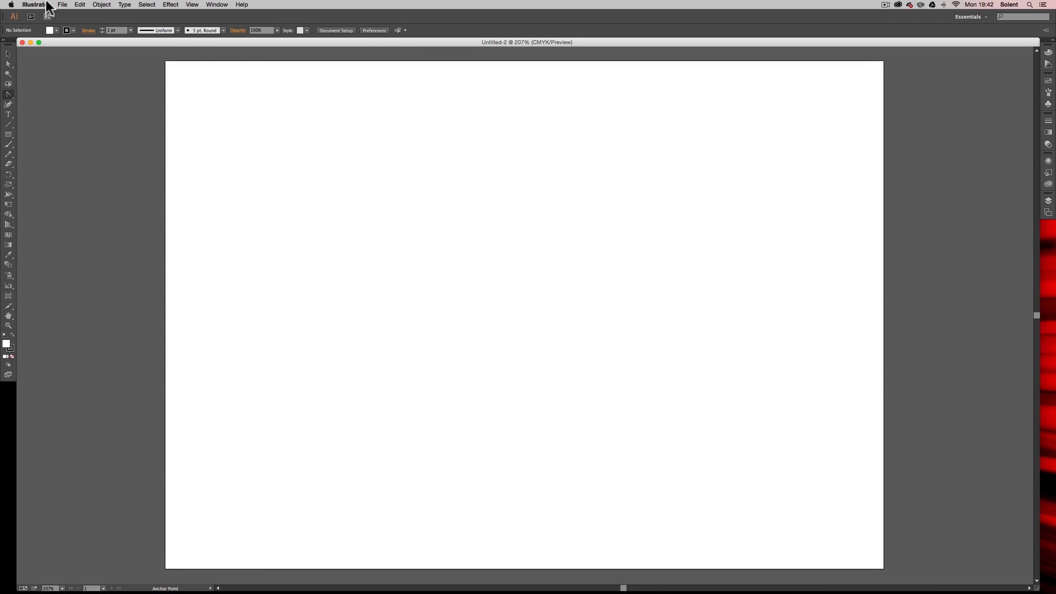
# Check the gridline spacing and subdivisions in the Guides & Grid preferences
pyautogui.click(81, 5)
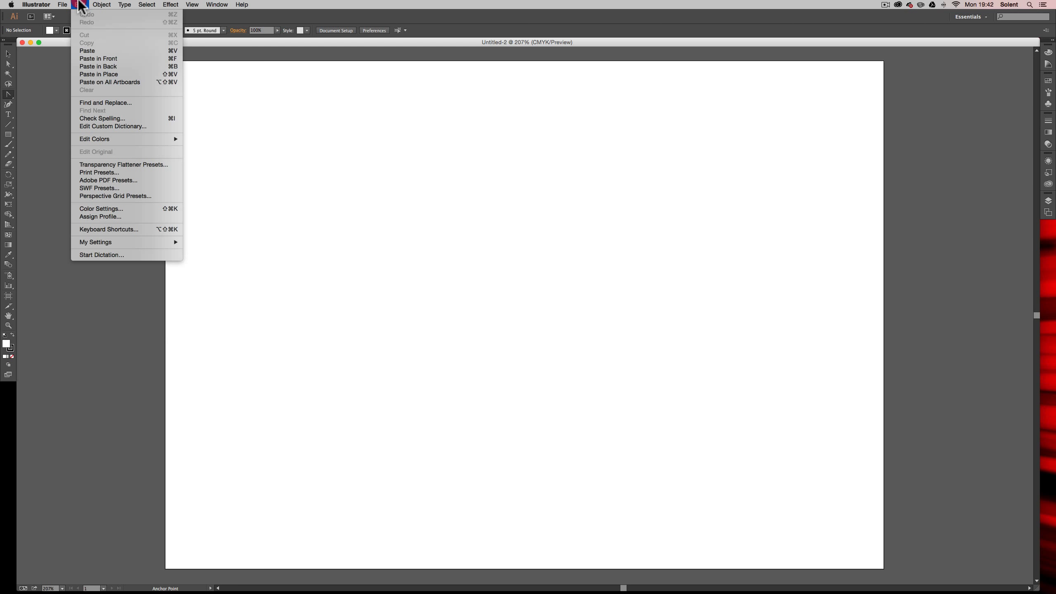
pyautogui.click(80, 5)
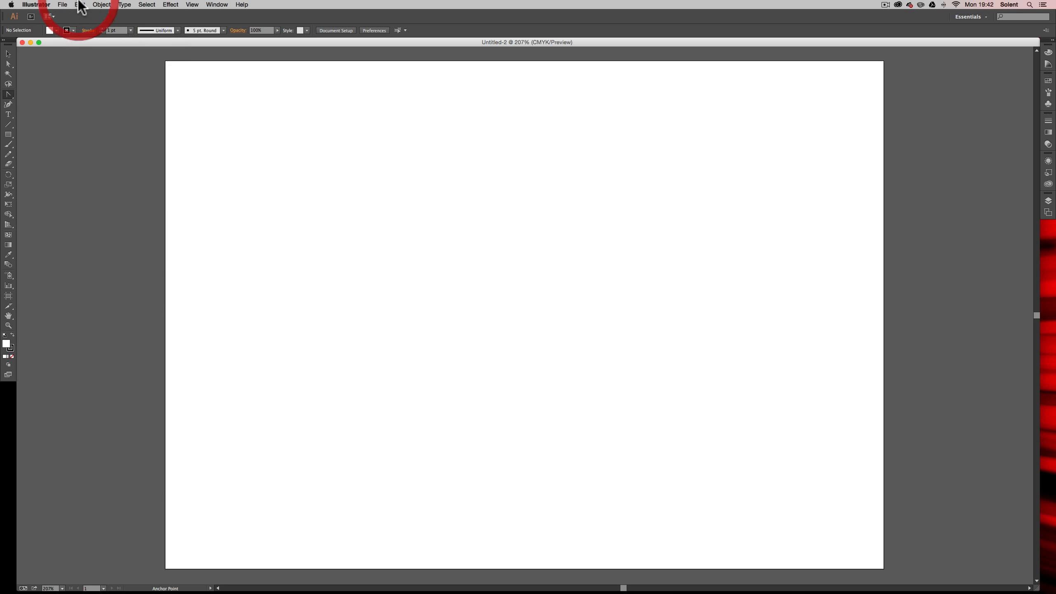
pyautogui.click(50, 5)
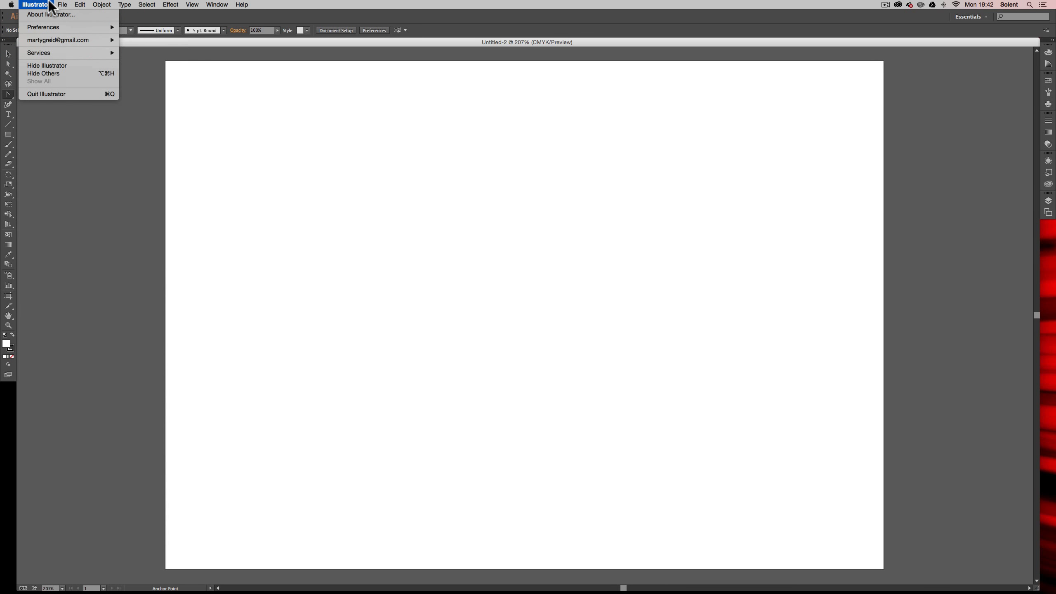
pyautogui.moveTo(52, 26)
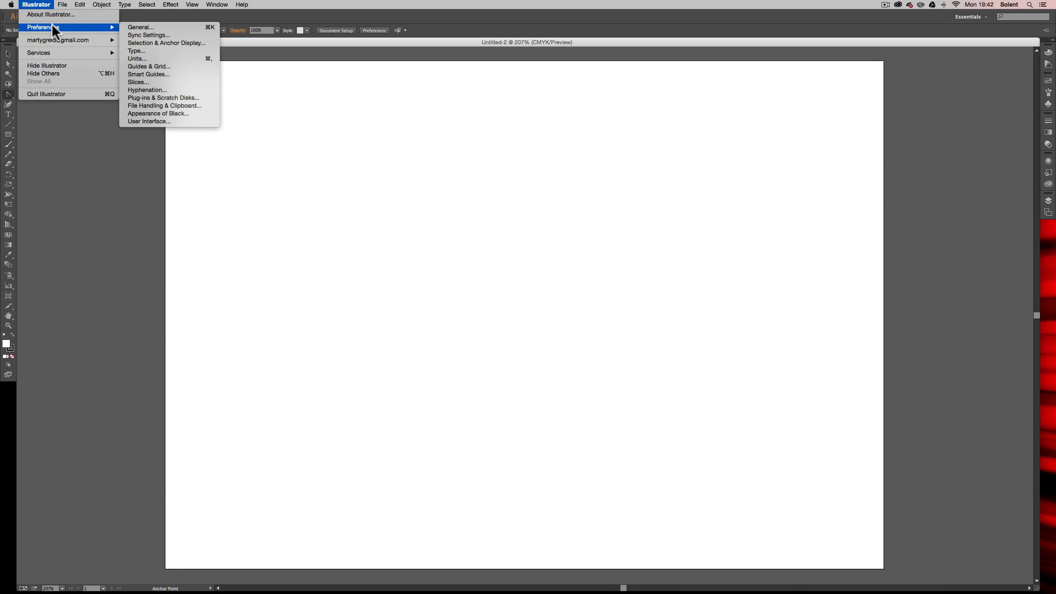
pyautogui.click(170, 68)
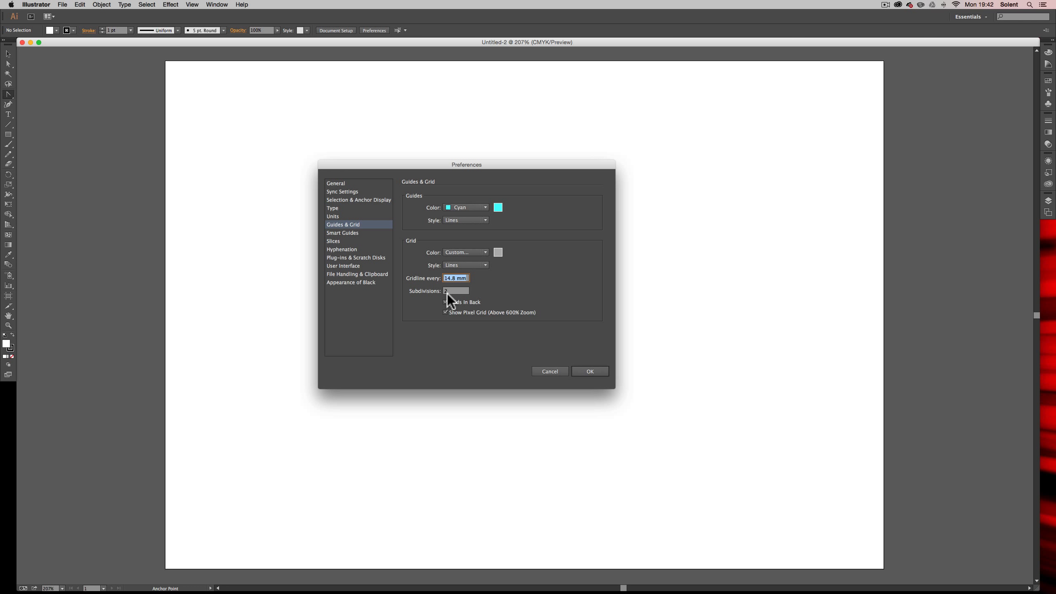
pyautogui.click(589, 372)
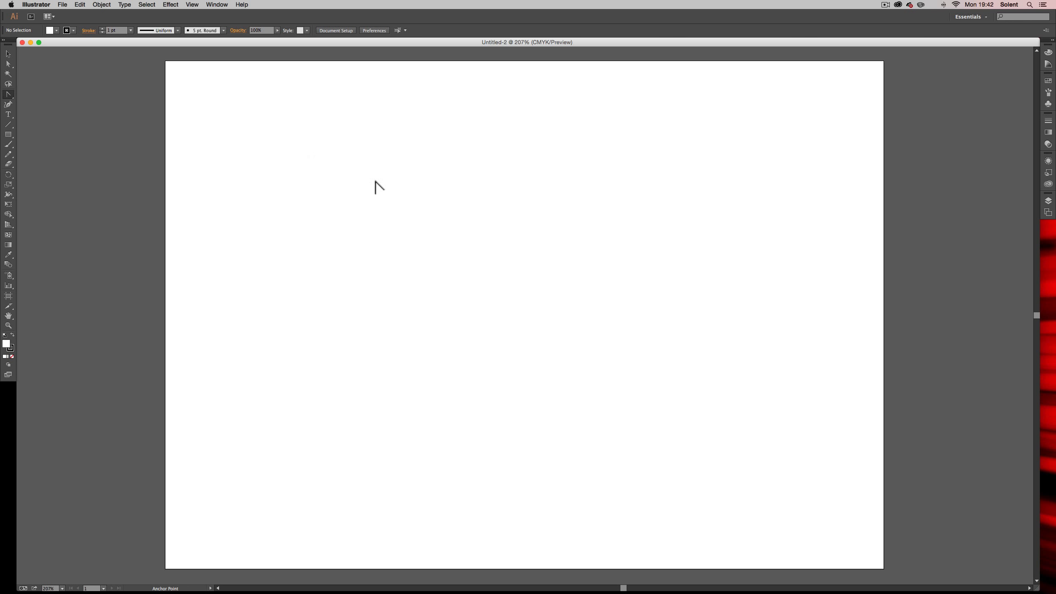
# Display the document grid on the artboard
pyautogui.press('Tab')
pyautogui.press('Tab')
pyautogui.click(233, 41)
pyautogui.click(192, 4)
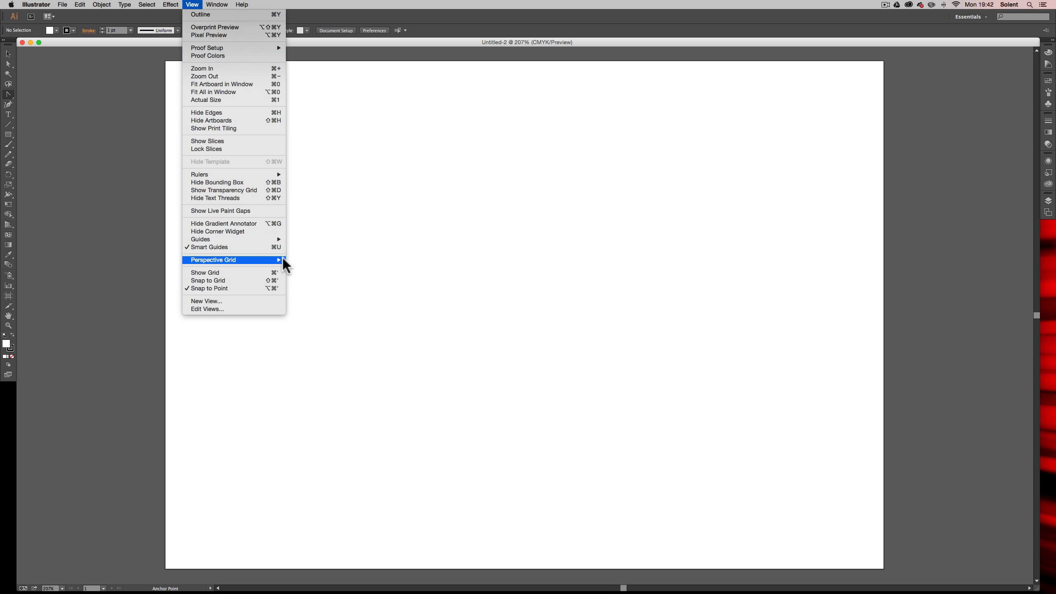
pyautogui.click(275, 272)
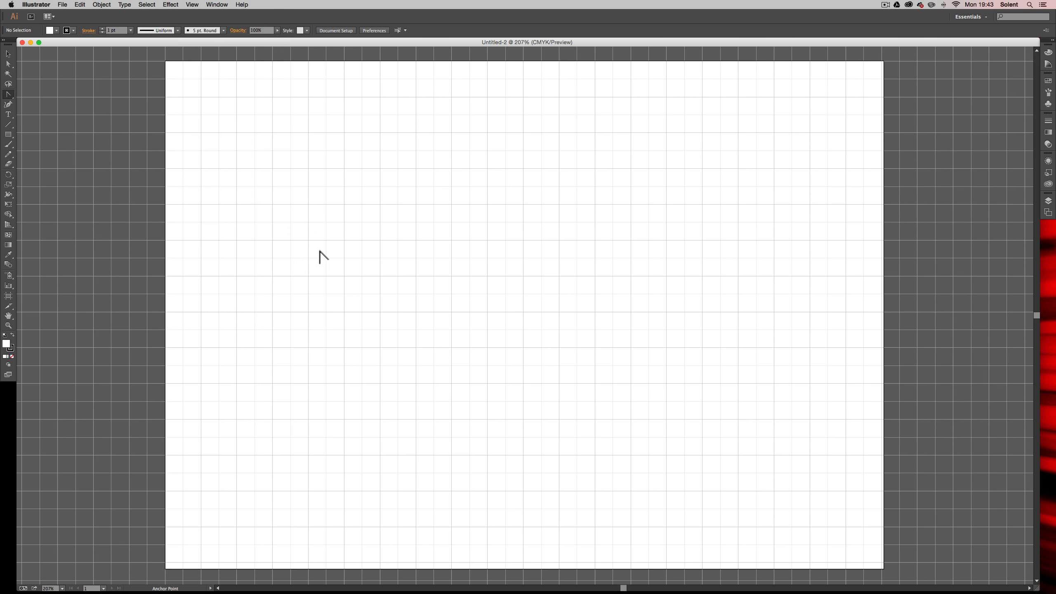
pyautogui.scroll(-1, 54, 89)
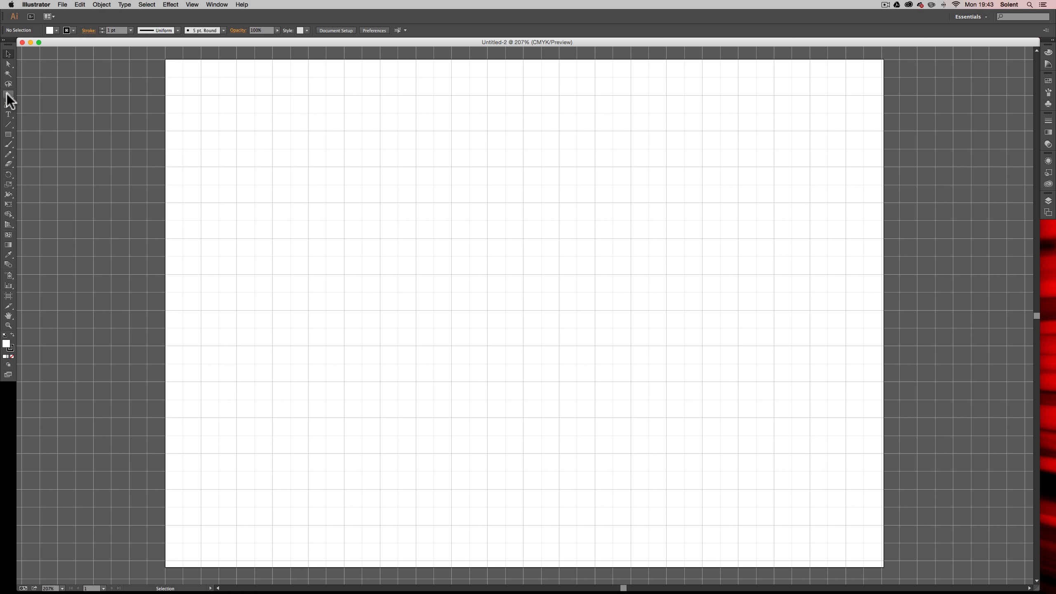
# Draw a closed square path about 60 mm wide, four grid squares per side, with the Pen tool in the artboard's left half
pyautogui.click(9, 95)
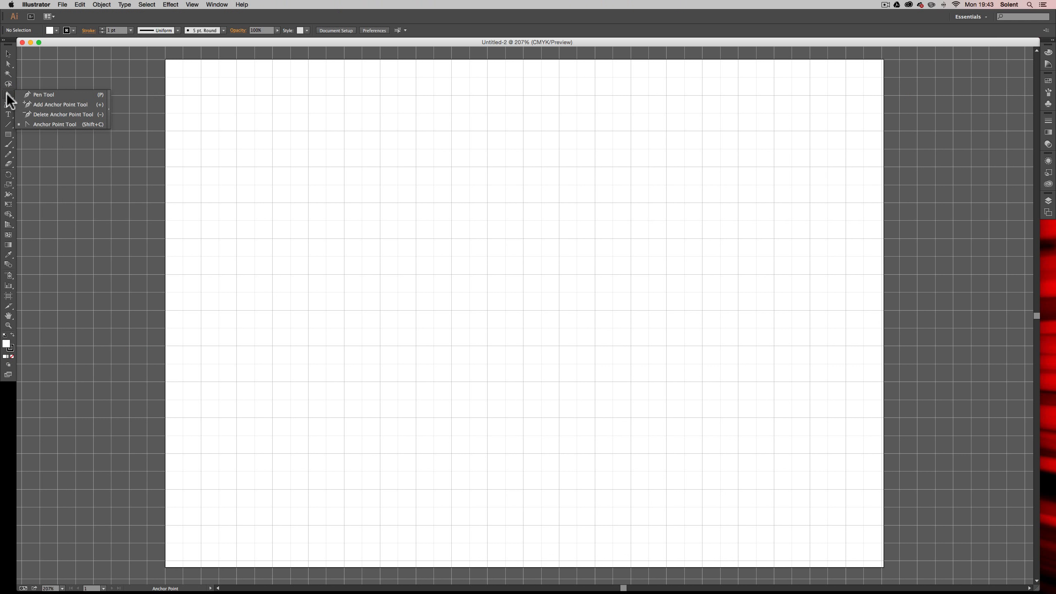
pyautogui.click(8, 95)
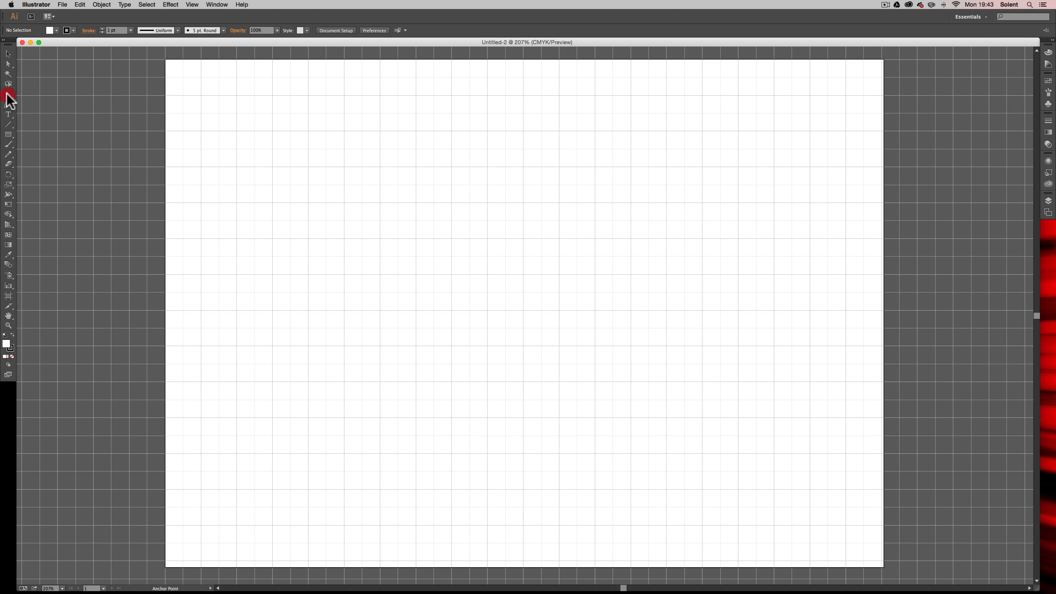
pyautogui.moveTo(9, 94); pyautogui.dragTo(43, 96)
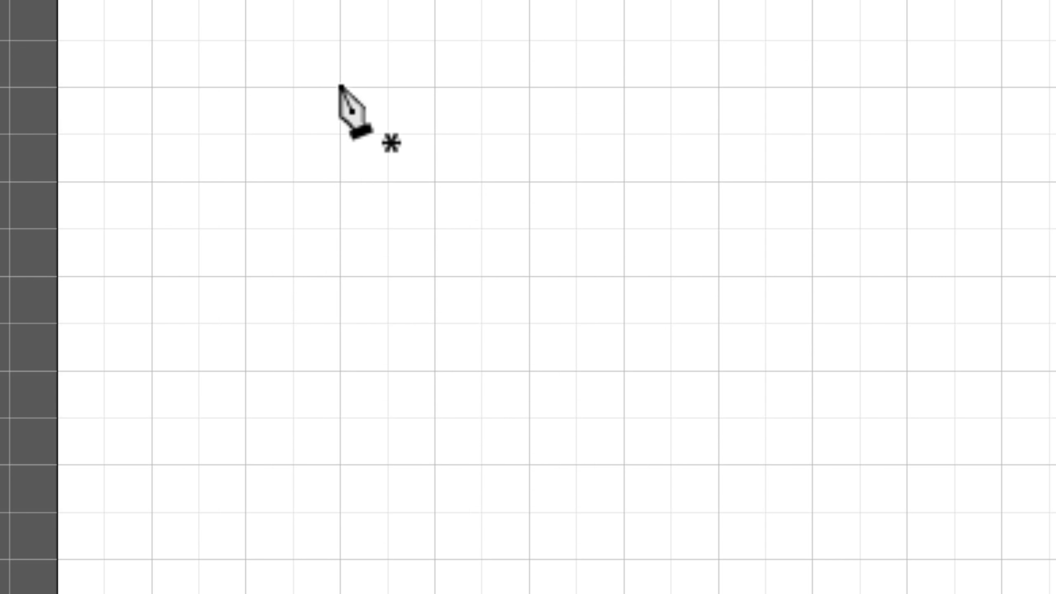
pyautogui.click(339, 85)
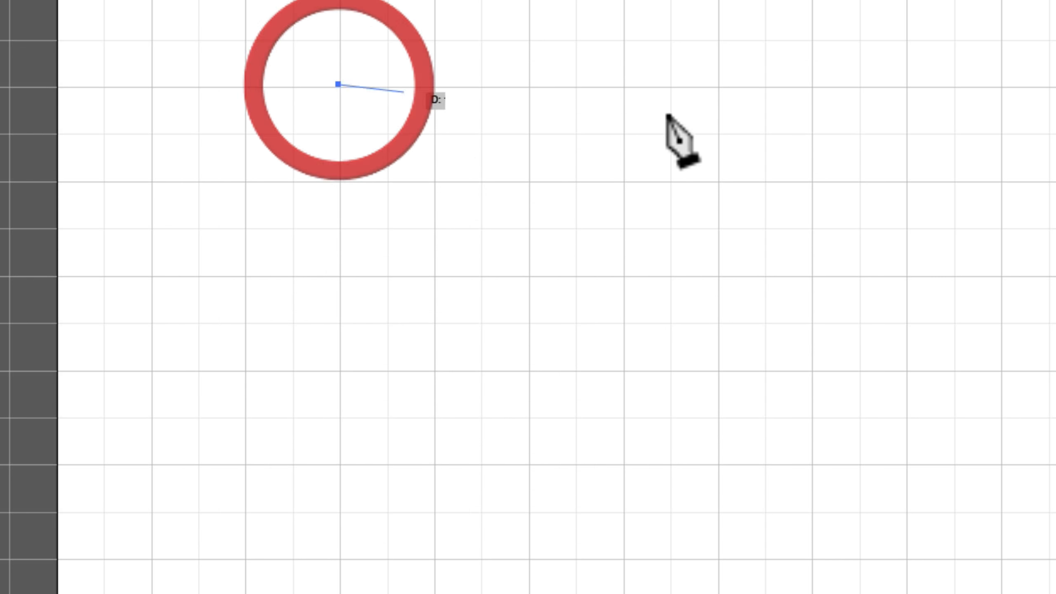
pyautogui.click(720, 87)
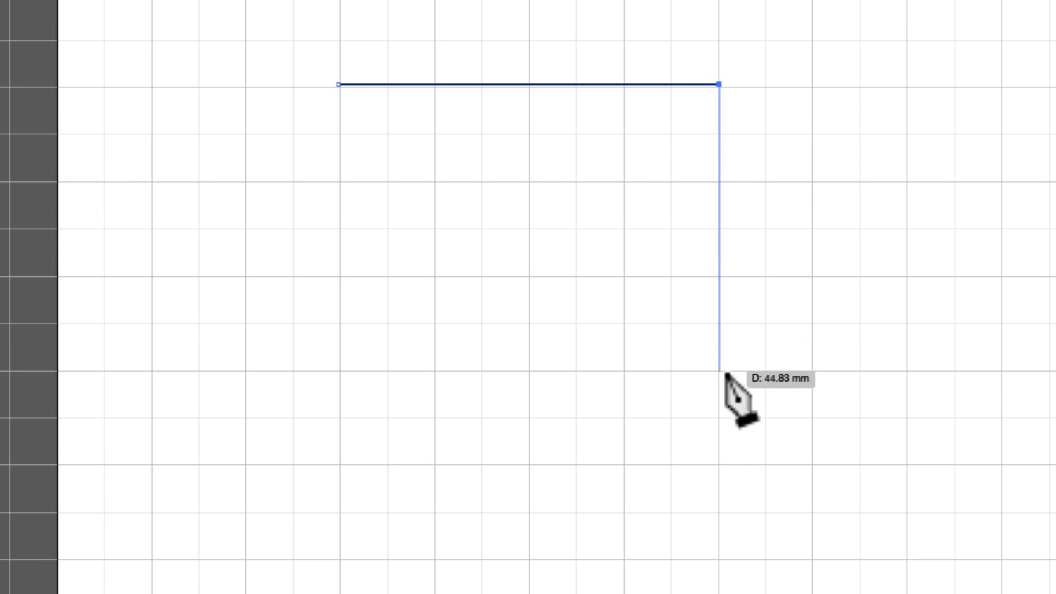
pyautogui.click(722, 466)
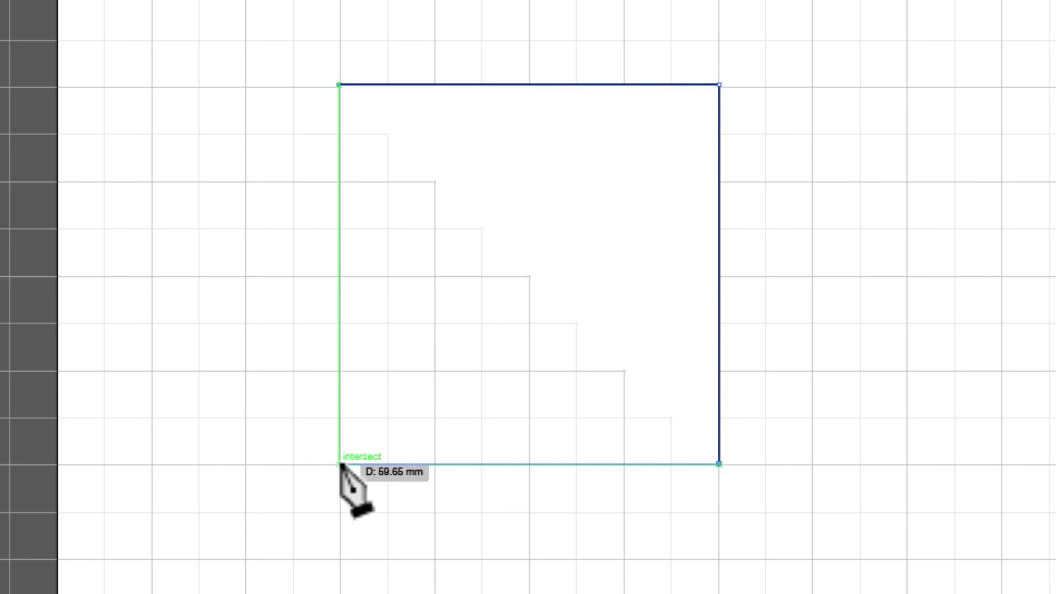
pyautogui.click(339, 464)
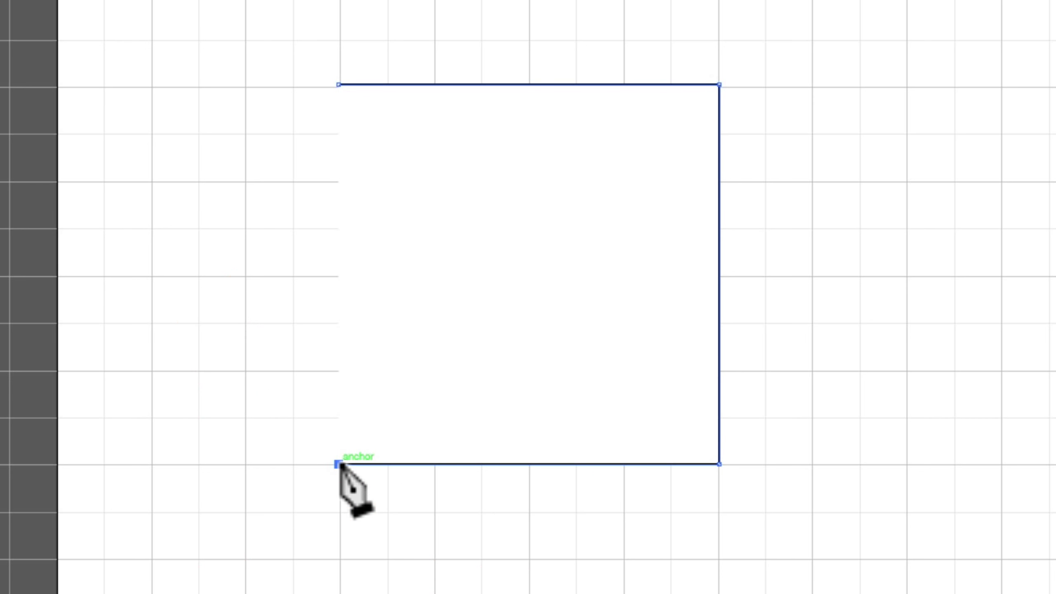
pyautogui.click(339, 85)
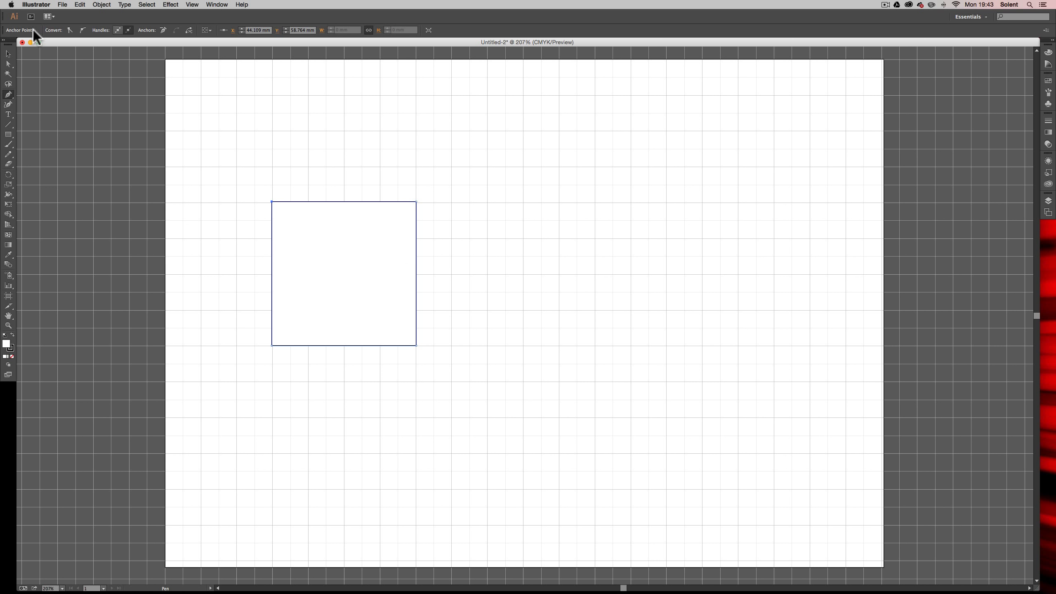
# Select the square and set its fill to None, keeping the black stroke
pyautogui.click(8, 55)
pyautogui.click(323, 203)
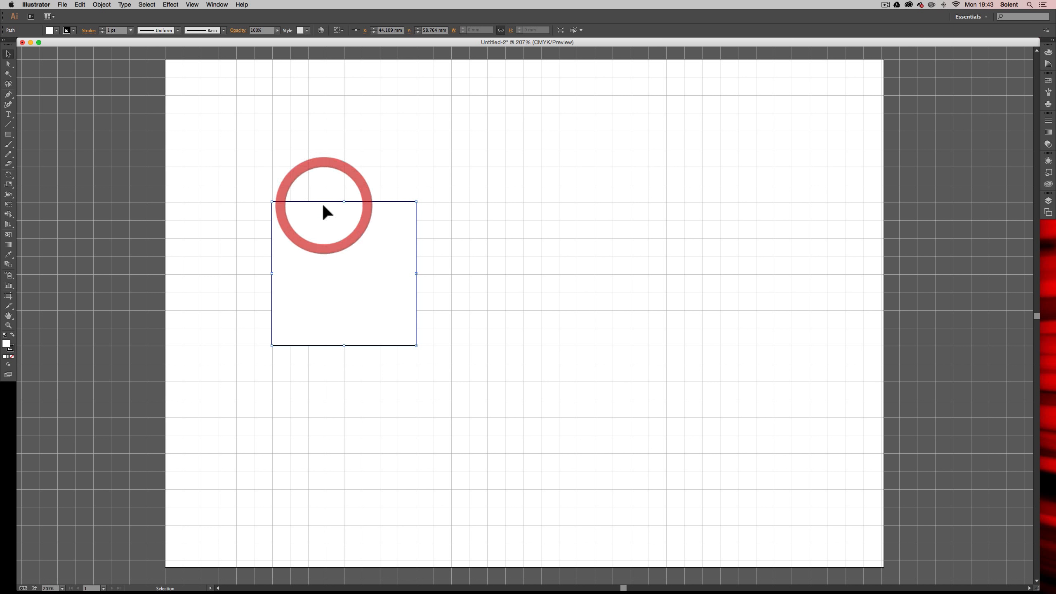
pyautogui.click(59, 30)
pyautogui.click(5, 44)
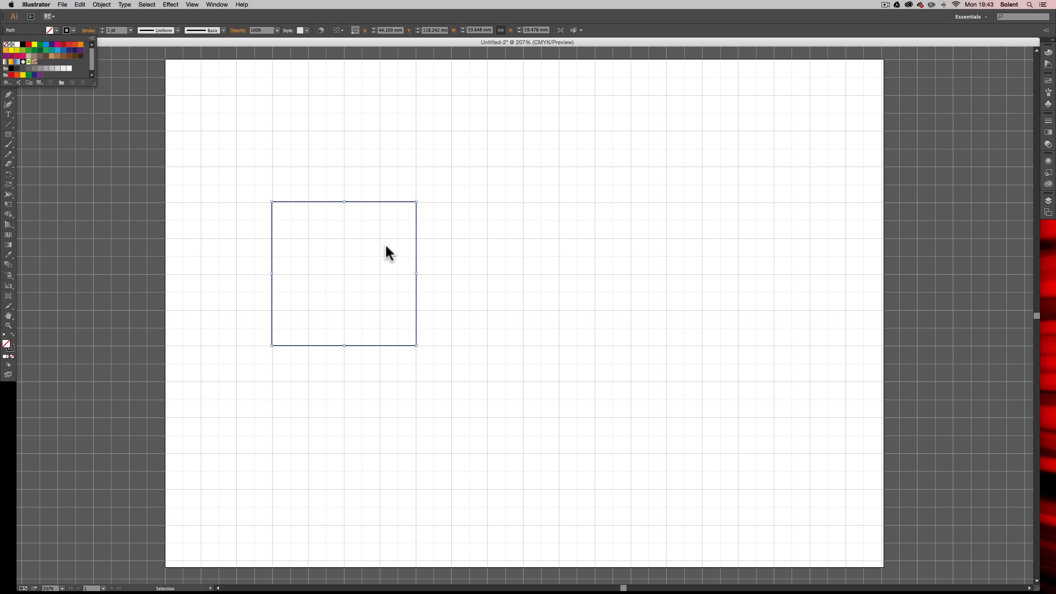
pyautogui.click(73, 30)
pyautogui.click(72, 31)
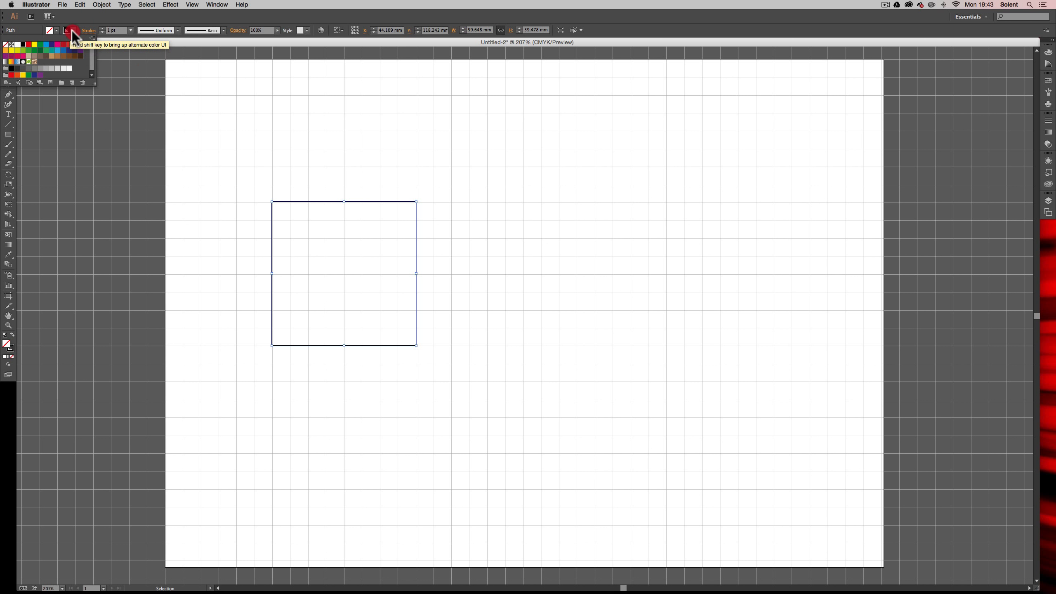
pyautogui.click(73, 30)
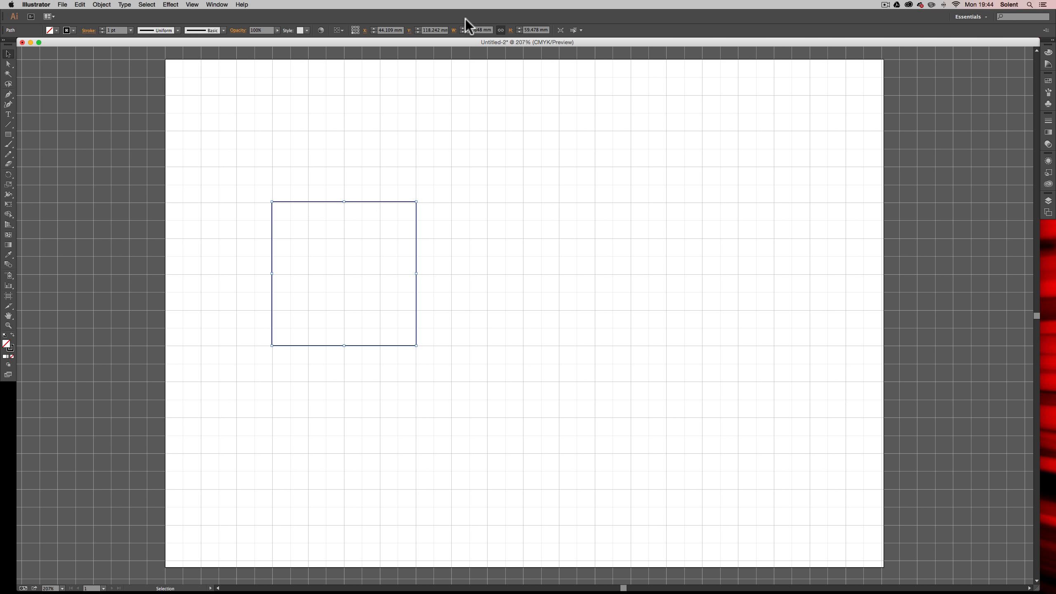
# Show the Layers panel, float it beside the square and expand Layer 1 to list its path
pyautogui.click(217, 4)
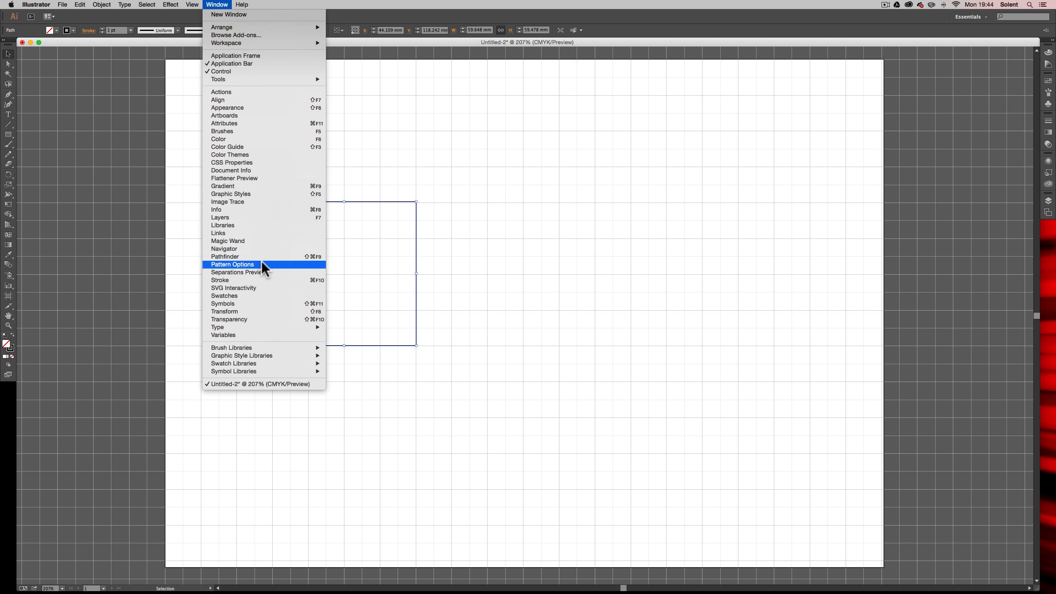
pyautogui.click(255, 217)
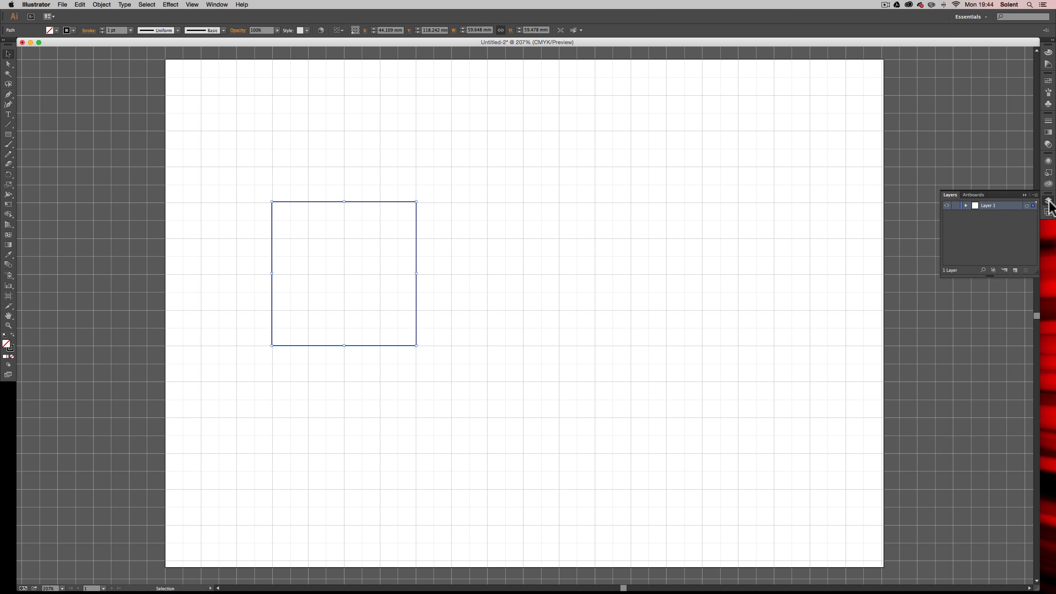
pyautogui.moveTo(954, 197); pyautogui.dragTo(535, 183)
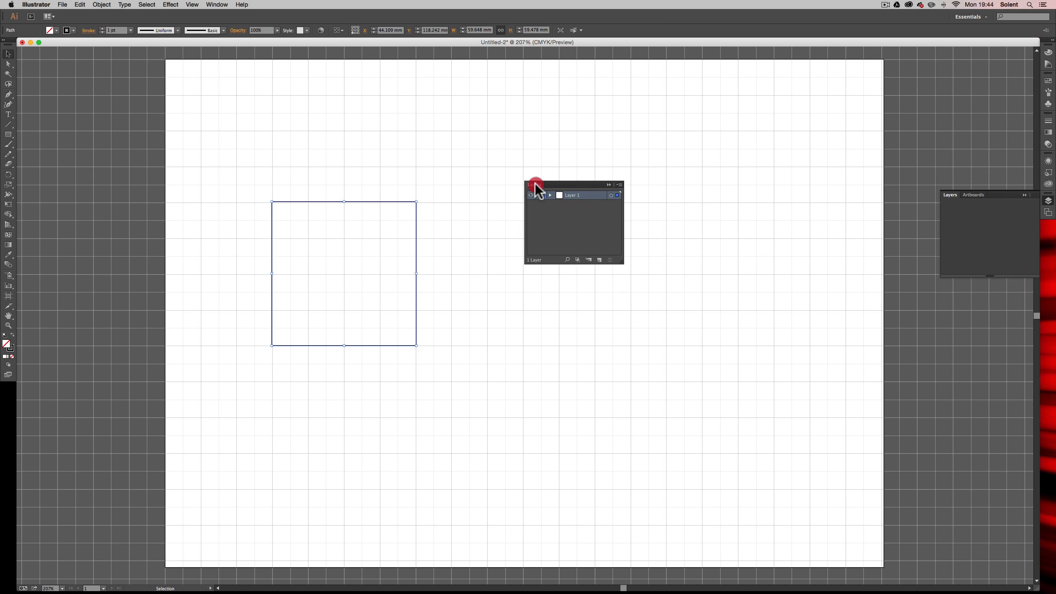
pyautogui.click(549, 195)
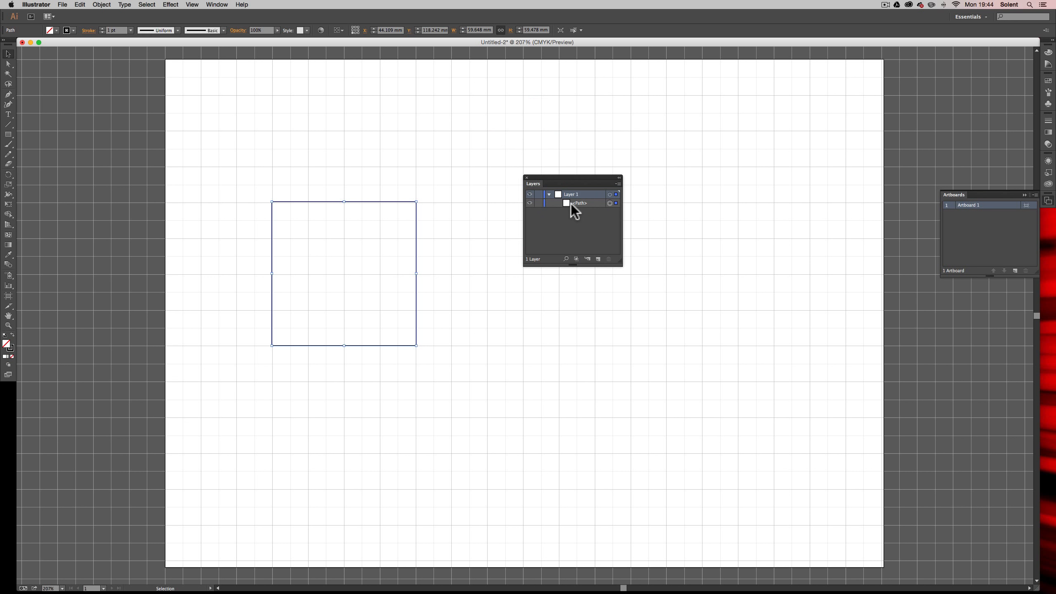
# Add an anchor point to the square's top edge and another at the middle of its right edge
pyautogui.click(8, 95)
pyautogui.press('+')
pyautogui.click(305, 202)
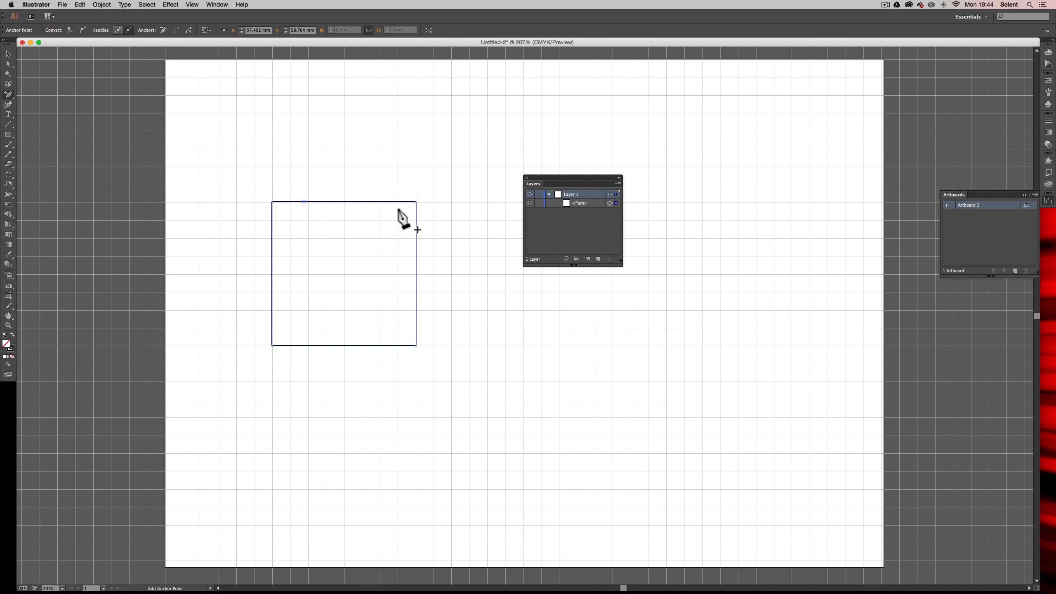
pyautogui.click(417, 274)
# Try moving the right edge's middle anchor point about 11 mm outward with Direct Selection, and undo the move
pyautogui.click(8, 64)
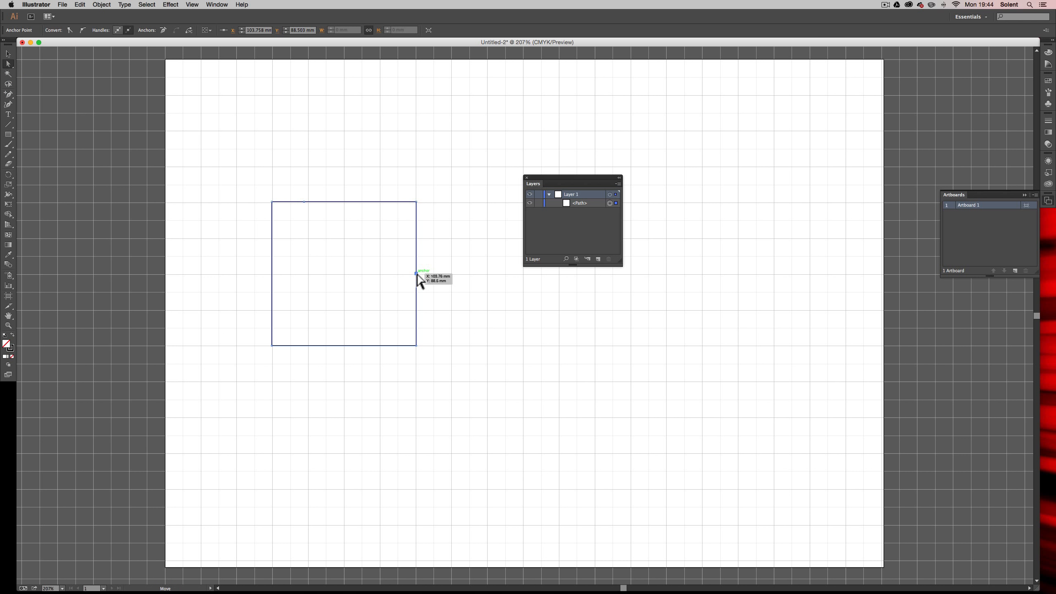
pyautogui.moveTo(416, 274); pyautogui.dragTo(443, 278)
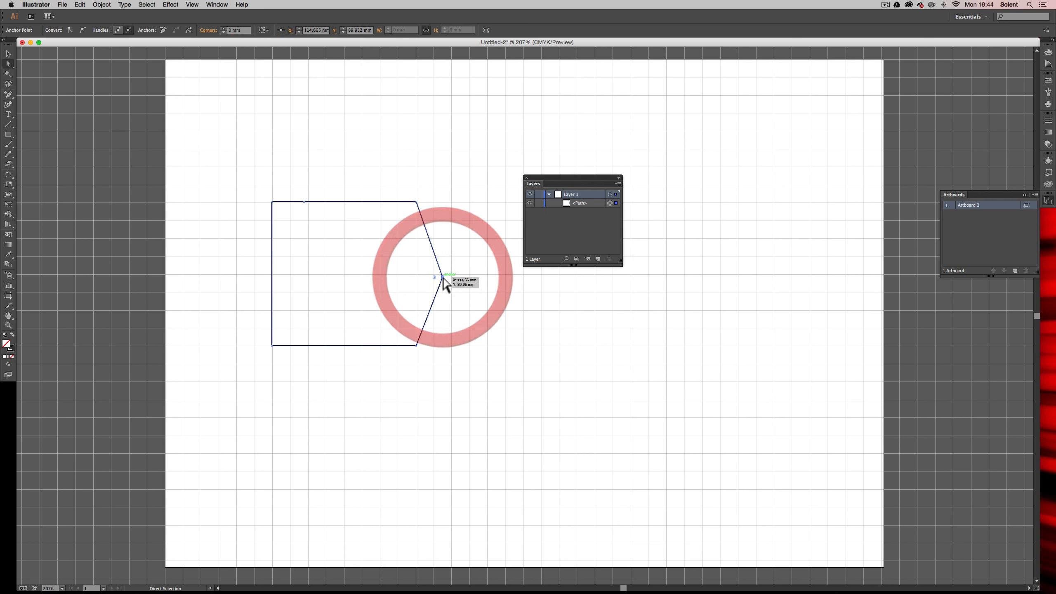
pyautogui.press('super+z')
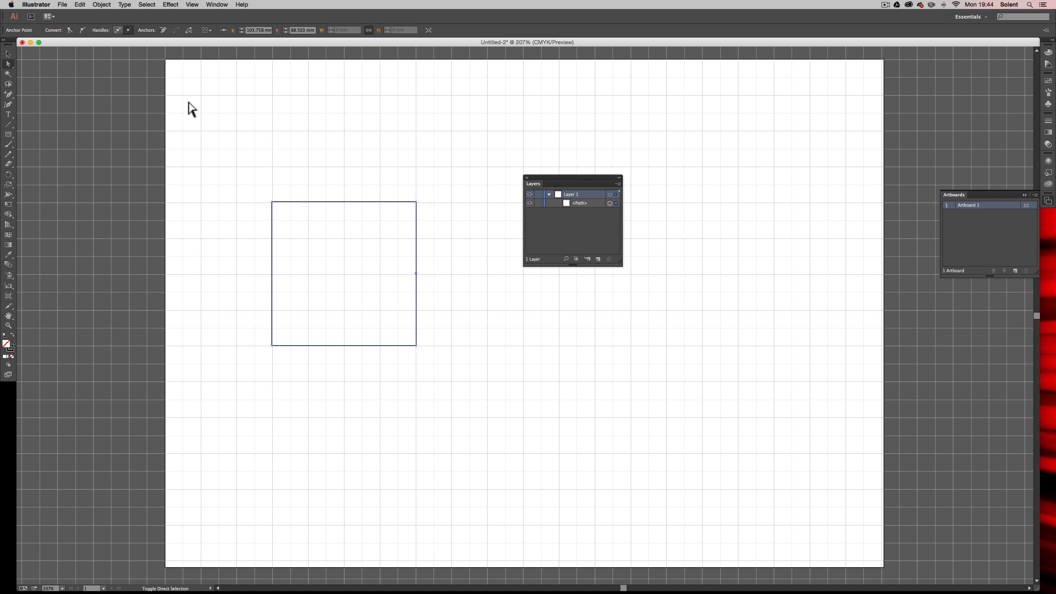
# Try curving the right edge with the Anchor Point tool, adjust one handle of the middle point, and convert it back to a corner
pyautogui.hotkey('shift', 'c')
pyautogui.moveTo(417, 273); pyautogui.dragTo(331, 324)
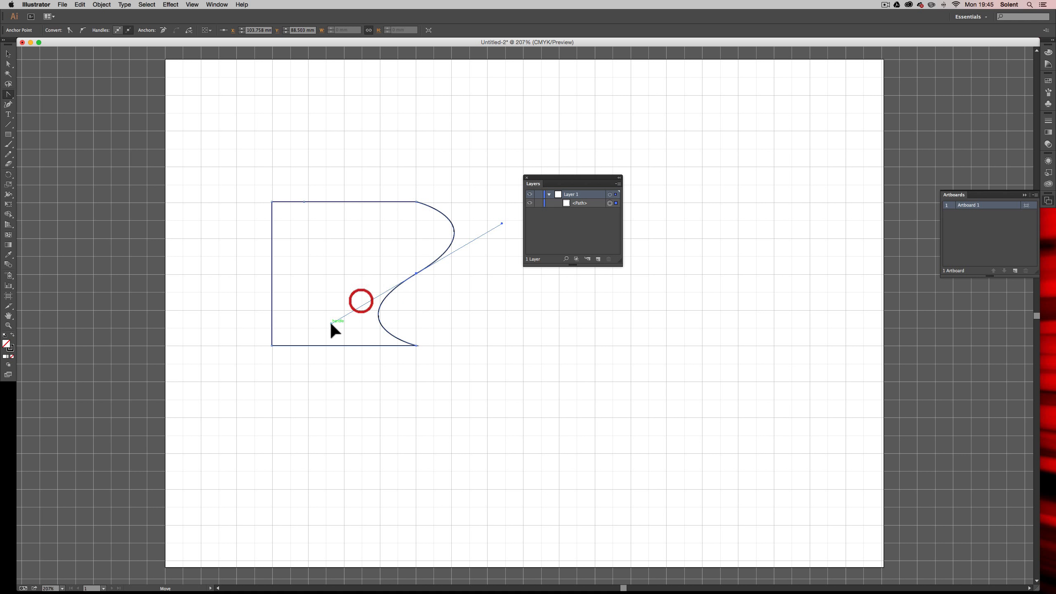
pyautogui.moveTo(503, 224)
pyautogui.mouseDown()
pyautogui.moveTo(509, 277)
pyautogui.moveTo(503, 221)
pyautogui.moveTo(514, 243)
pyautogui.moveTo(546, 216)
pyautogui.moveTo(550, 168)
pyautogui.moveTo(568, 228)
pyautogui.moveTo(558, 286)
pyautogui.moveTo(563, 197)
pyautogui.moveTo(541, 232)
pyautogui.mouseUp()
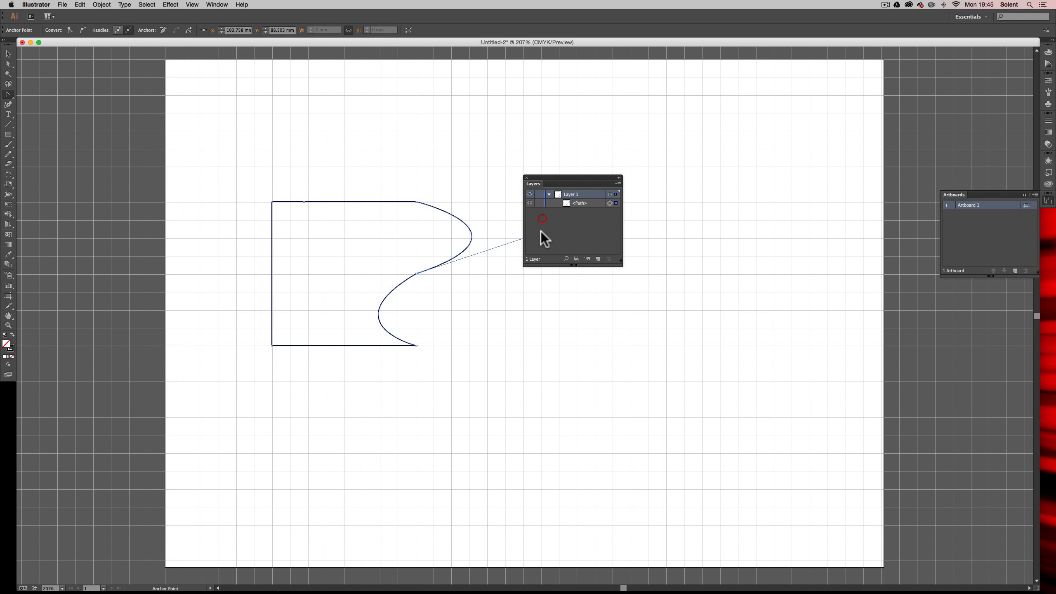
pyautogui.click(417, 274)
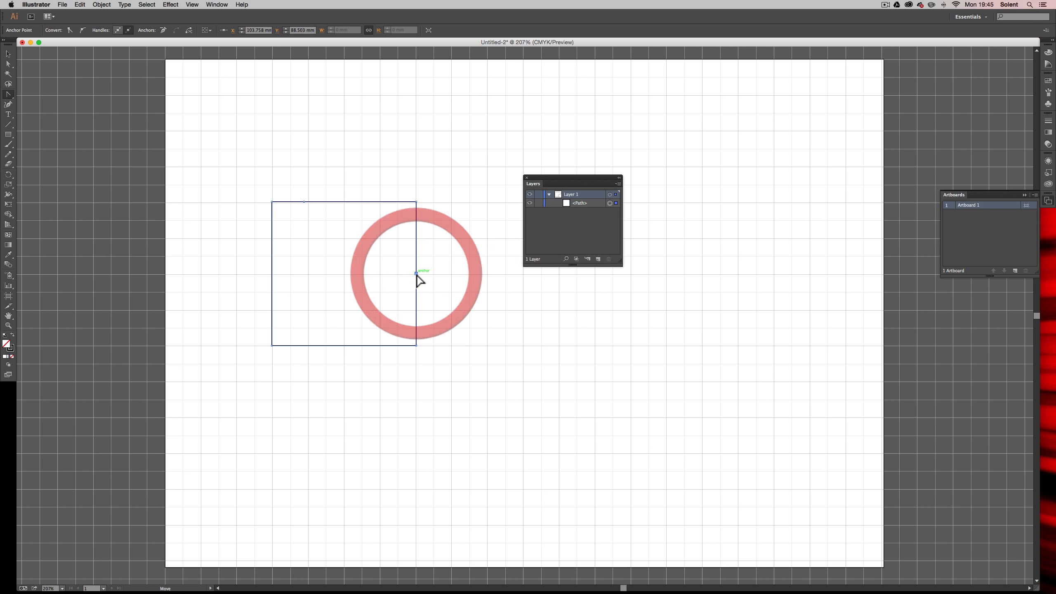
# Pull curve handles out of the right edge's middle anchor point and redirect one handle independently to bend both adjoining segments
pyautogui.moveTo(417, 274)
pyautogui.mouseDown()
pyautogui.moveTo(440, 277)
pyautogui.moveTo(467, 246)
pyautogui.moveTo(472, 203)
pyautogui.moveTo(491, 247)
pyautogui.mouseUp()
pyautogui.moveTo(342, 300); pyautogui.dragTo(331, 258)
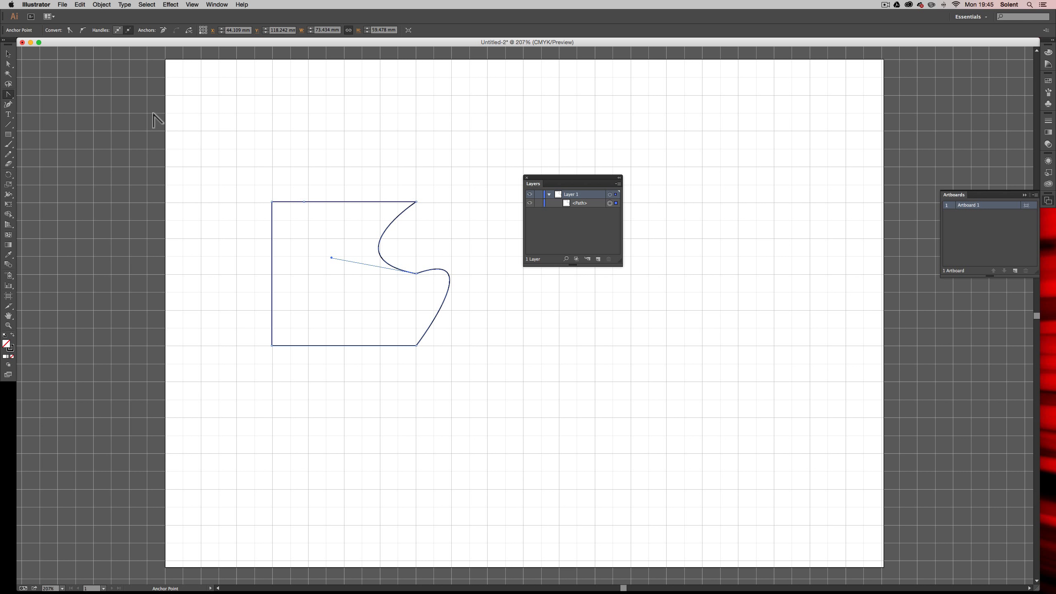
# Remove the added anchor points from the square's right and top edges with the Delete Anchor Point tool
pyautogui.press('-')
pyautogui.click(416, 274)
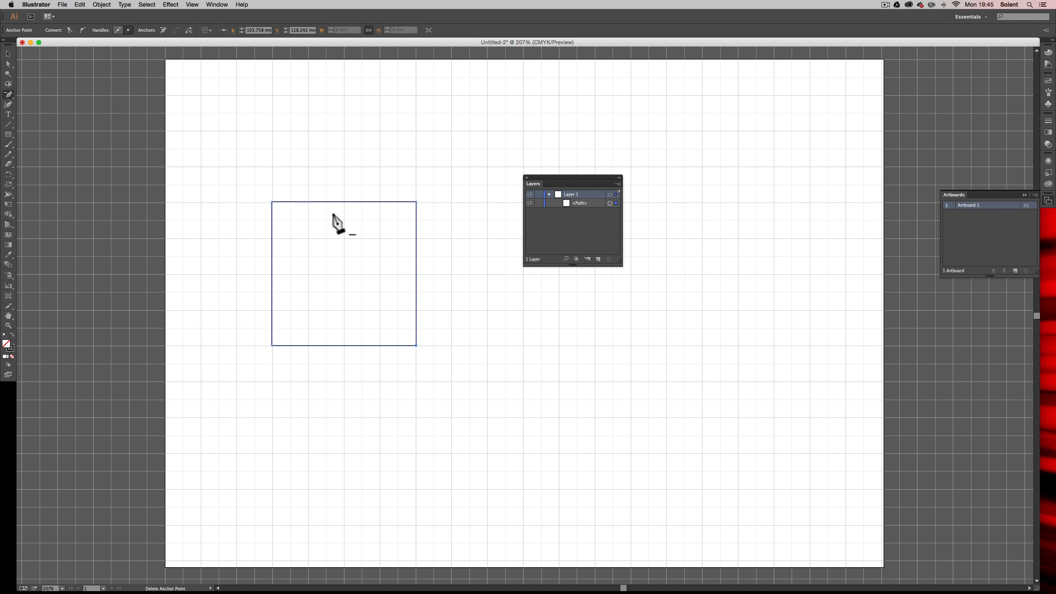
pyautogui.click(307, 203)
# Select the whole square path and delete it to clear the artboard
pyautogui.click(8, 54)
pyautogui.click(285, 203)
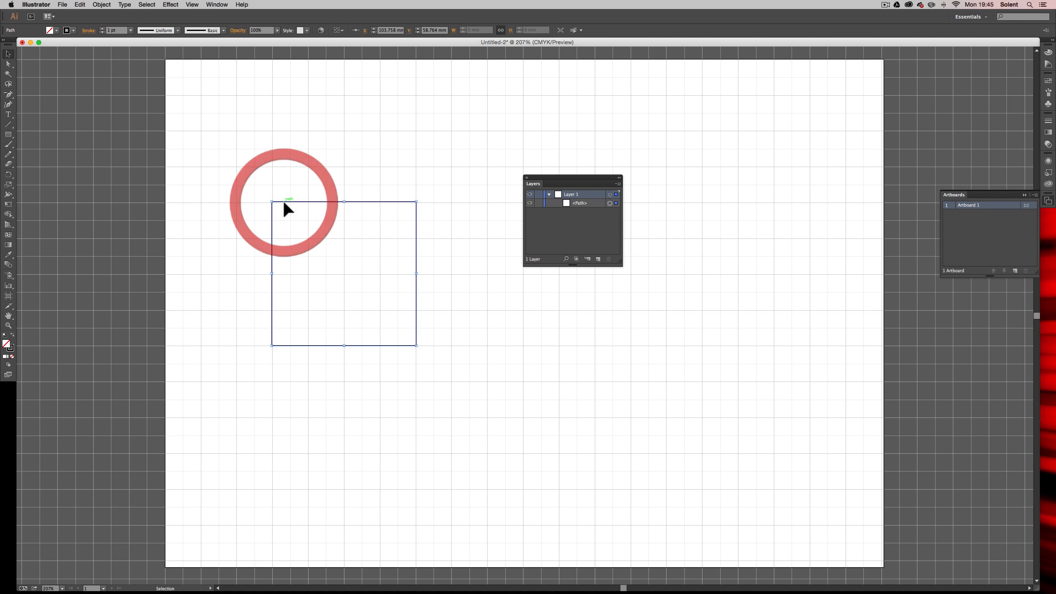
pyautogui.press('Delete')
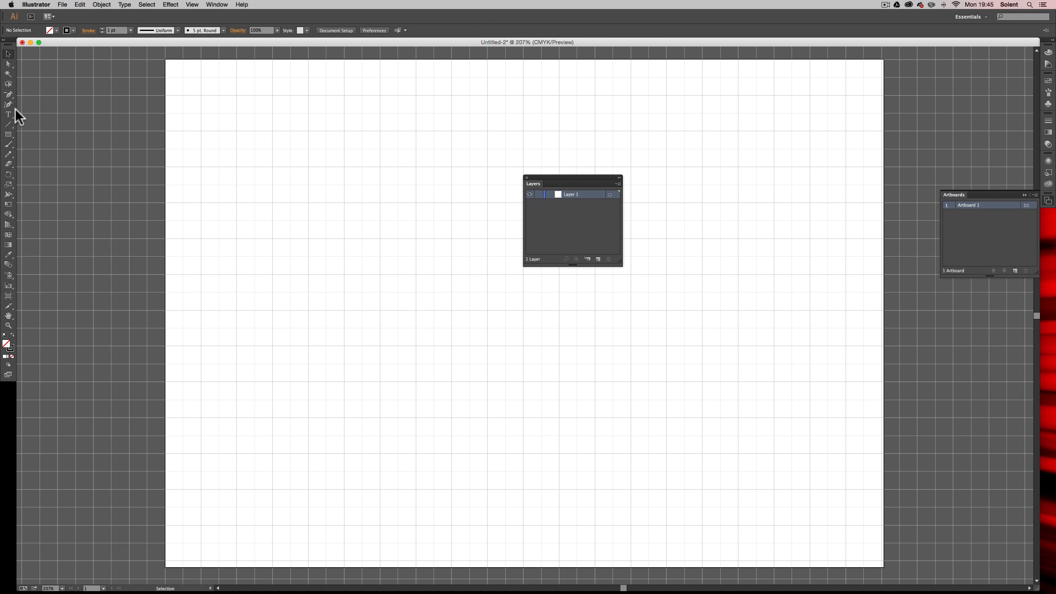
# Draw a closed rounded shape about 89 by 75 mm with the Pen tool, pulling horizontal handles from its top and bottom points
pyautogui.click(8, 98)
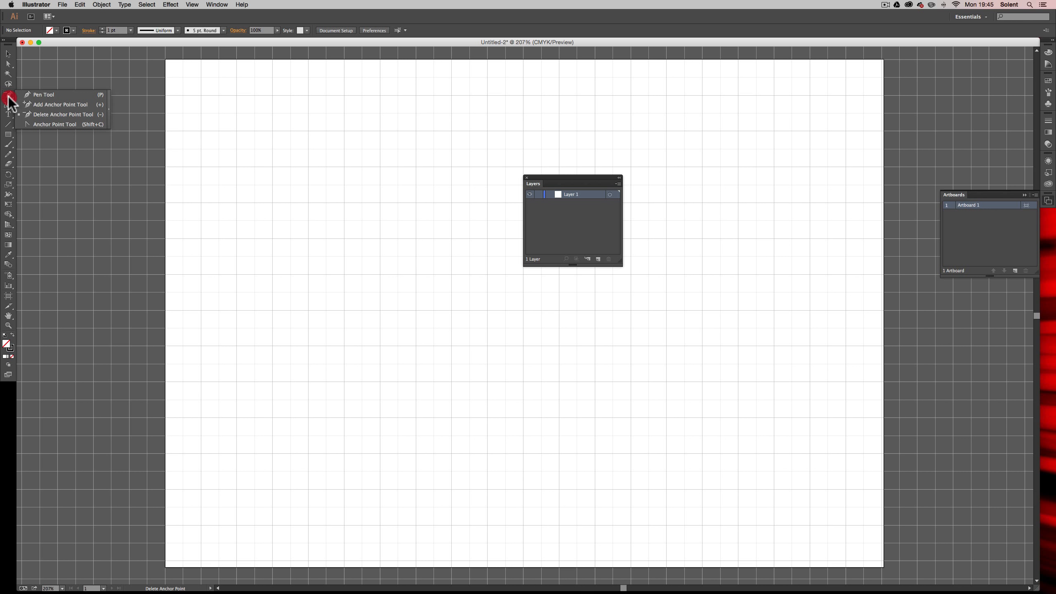
pyautogui.moveTo(8, 99); pyautogui.dragTo(38, 96)
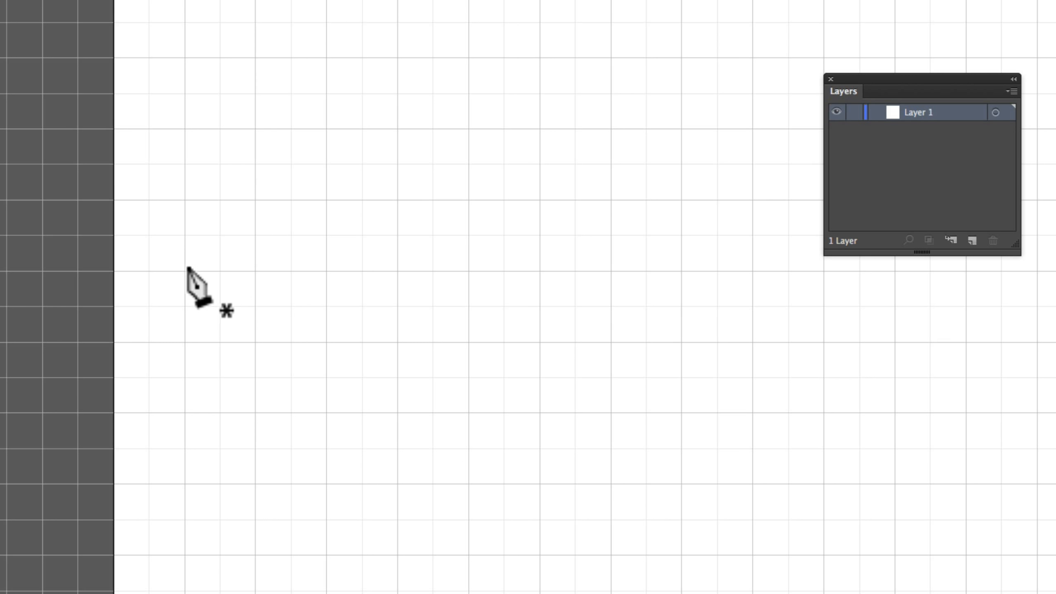
pyautogui.click(186, 267)
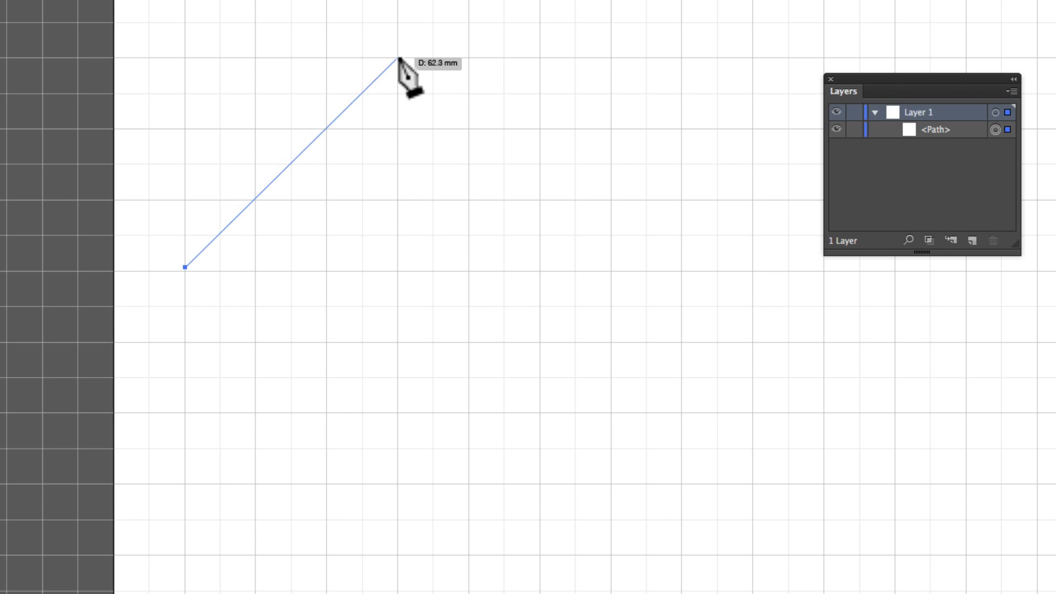
pyautogui.moveTo(397, 57); pyautogui.dragTo(612, 98)
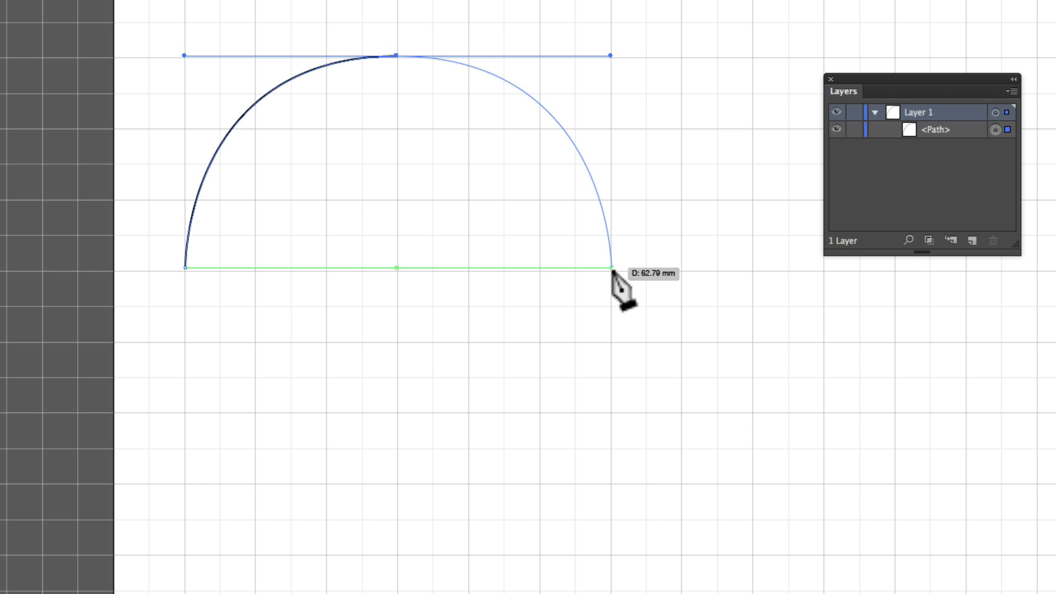
pyautogui.click(612, 268)
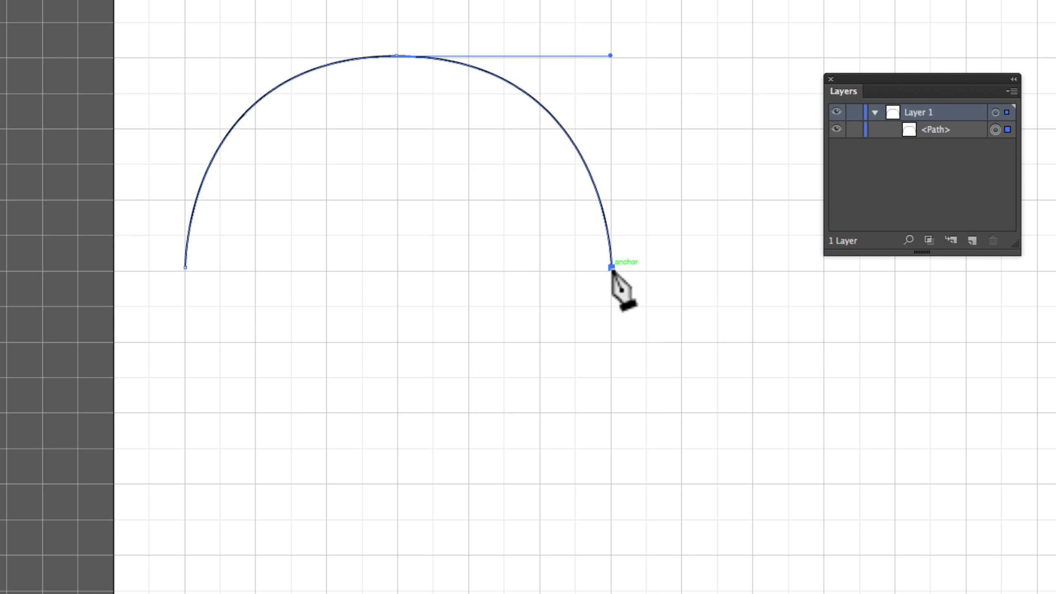
pyautogui.moveTo(399, 414); pyautogui.dragTo(186, 425)
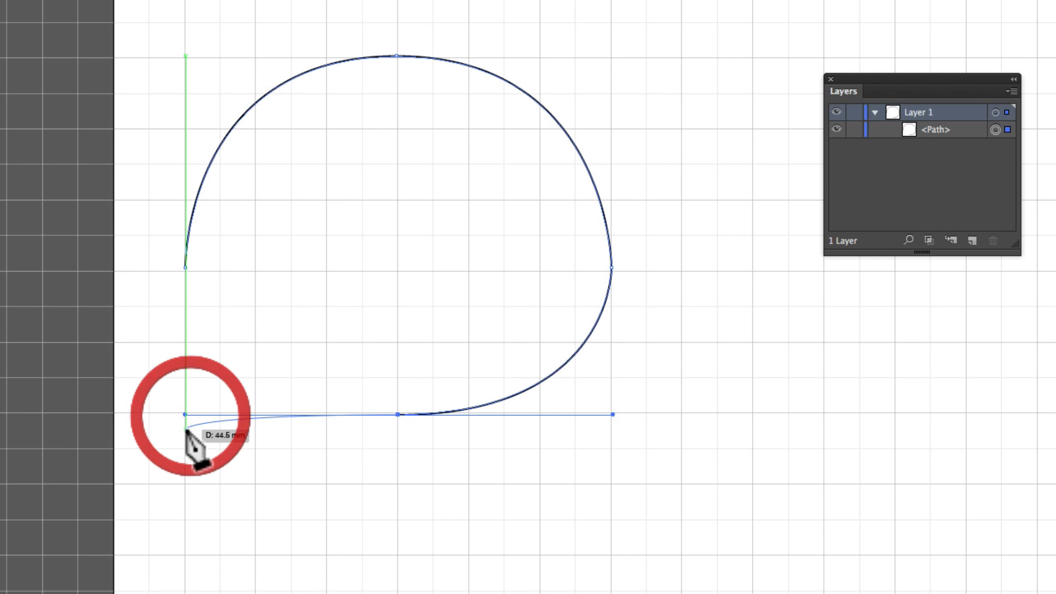
pyautogui.click(185, 267)
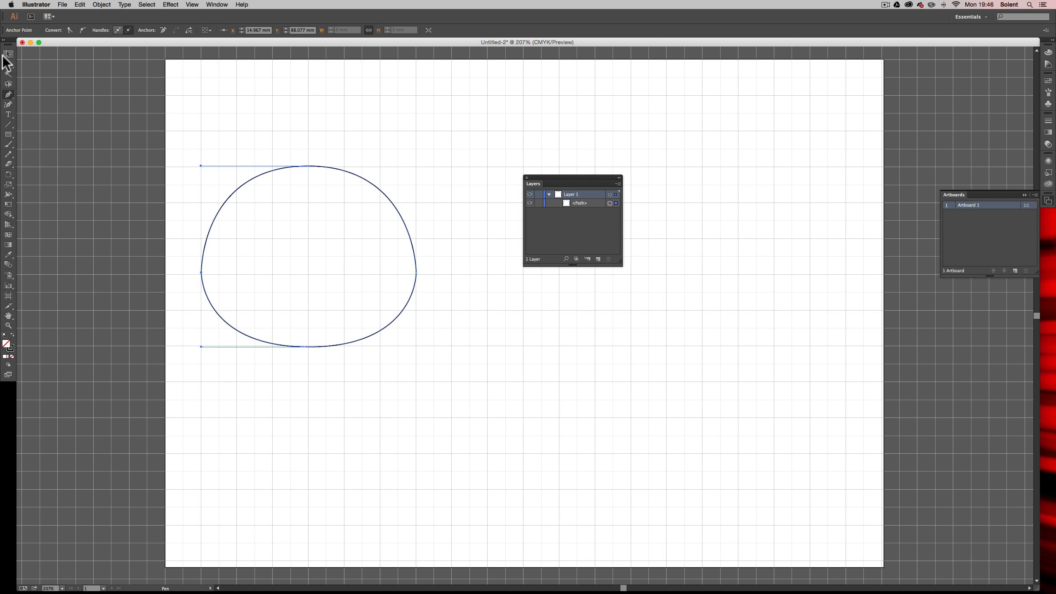
# Select the rounded closed shape and delete it
pyautogui.click(8, 54)
pyautogui.click(249, 139)
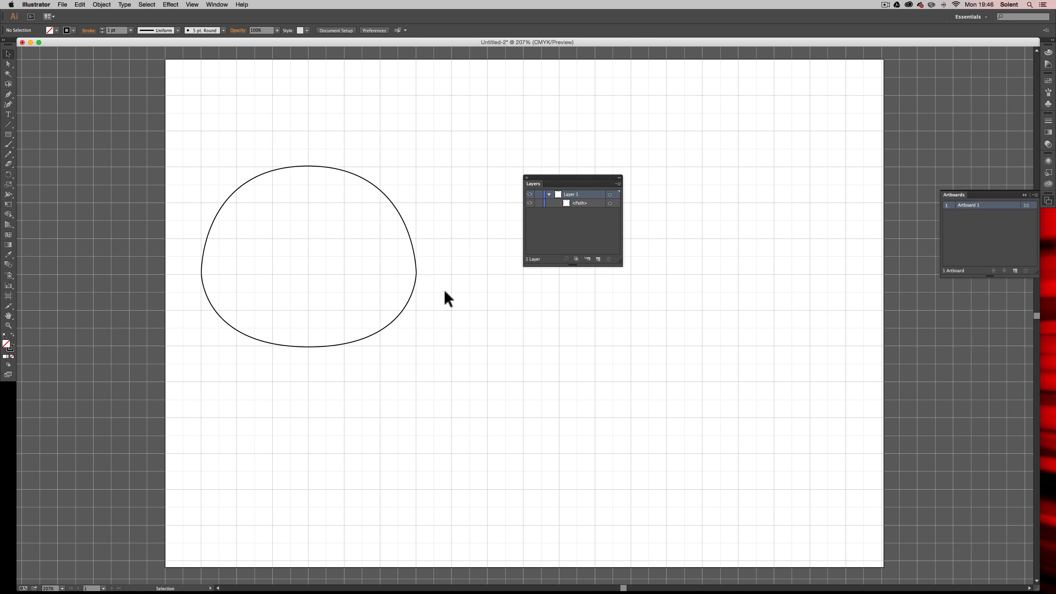
pyautogui.click(414, 260)
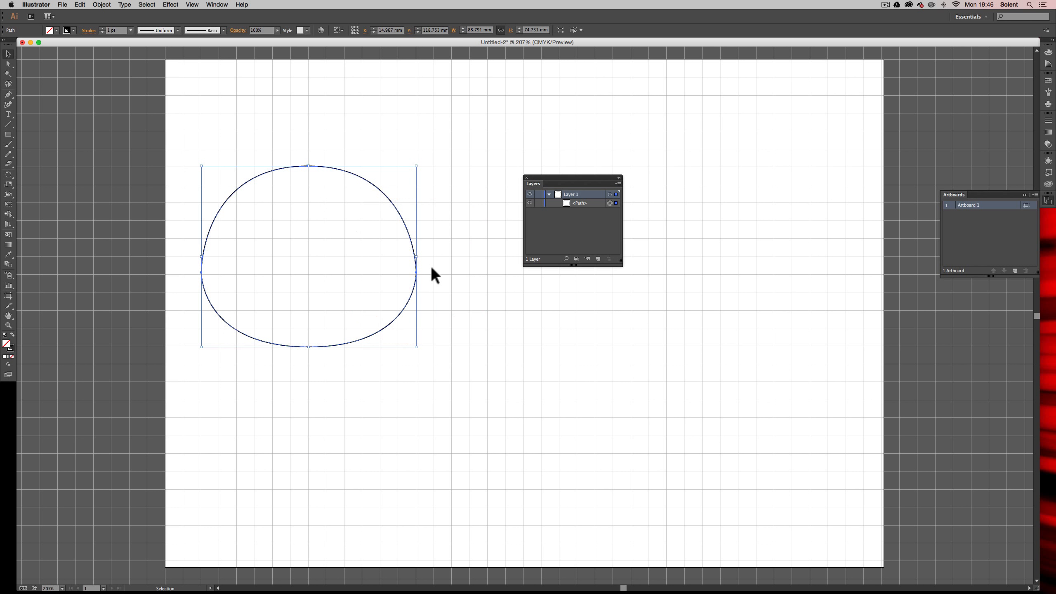
pyautogui.press('Delete')
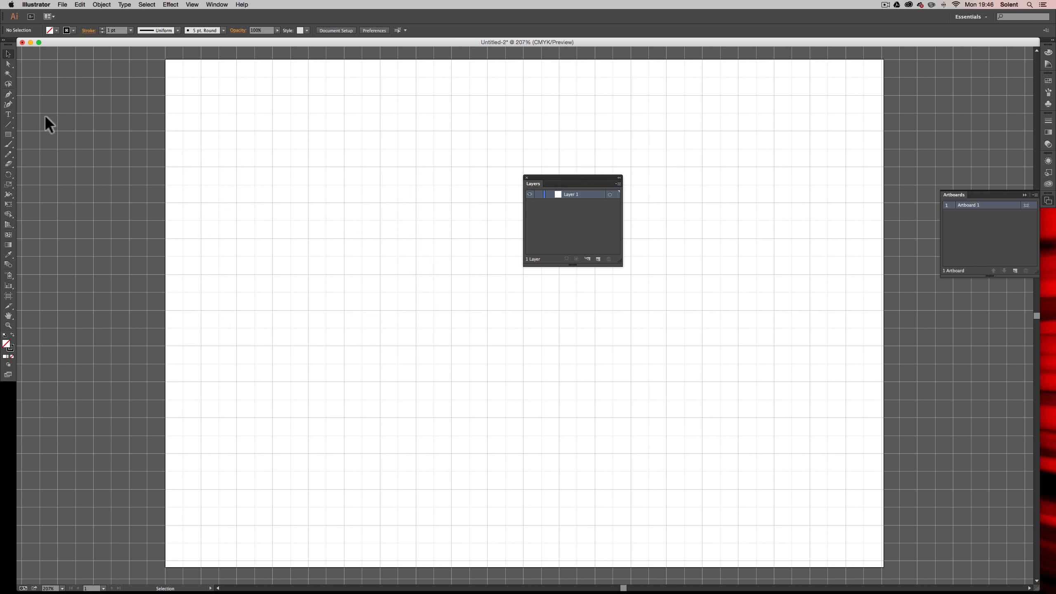
# Start a new Pen path with a diagonal straight segment about 42 mm long and continue it with an arched curve segment
pyautogui.click(9, 95)
pyautogui.click(200, 203)
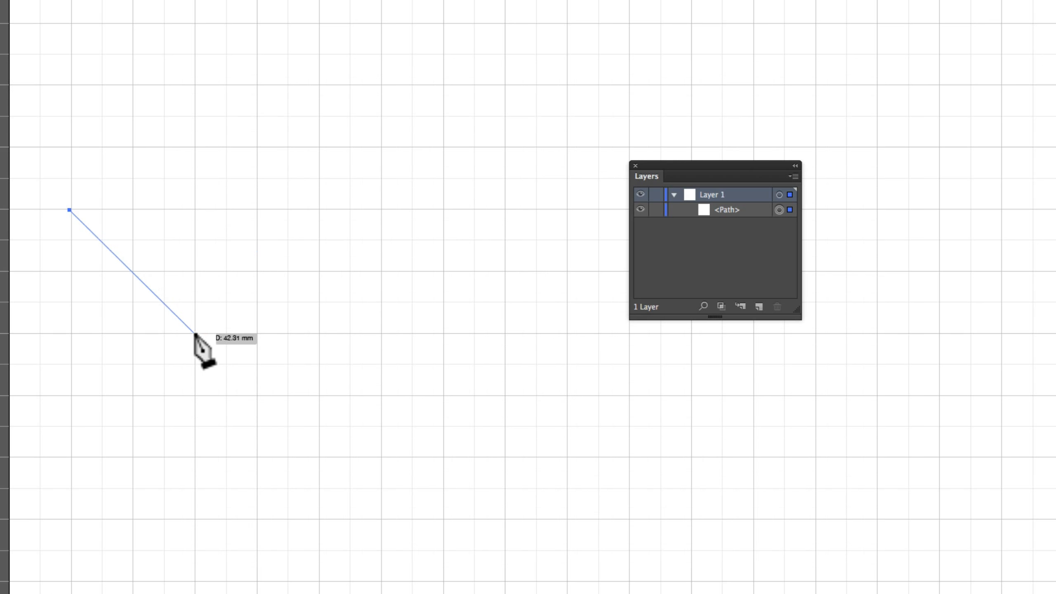
pyautogui.click(273, 274)
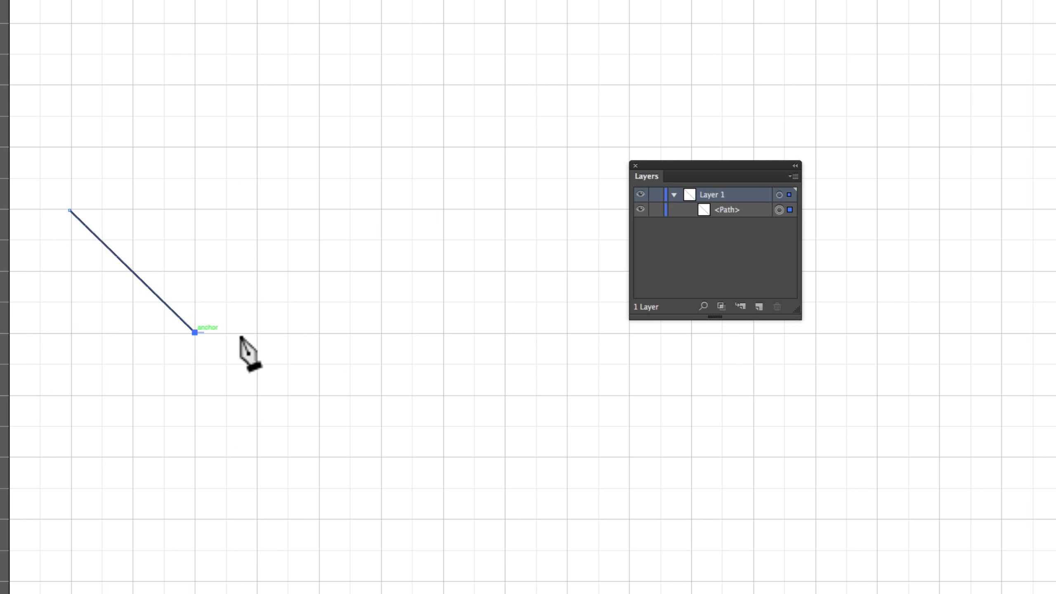
pyautogui.click(321, 272)
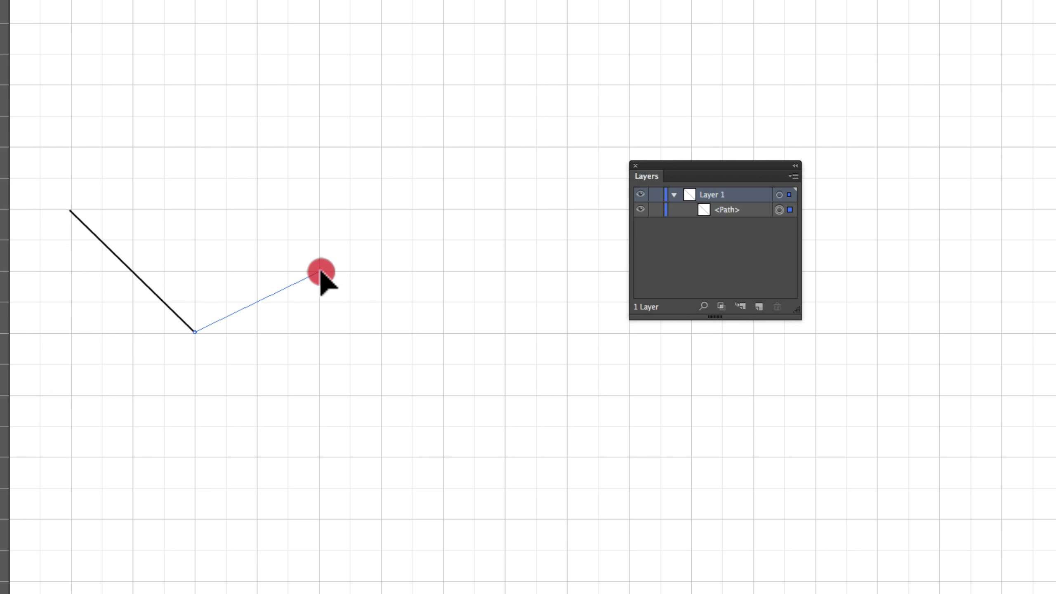
pyautogui.moveTo(321, 273); pyautogui.dragTo(427, 385)
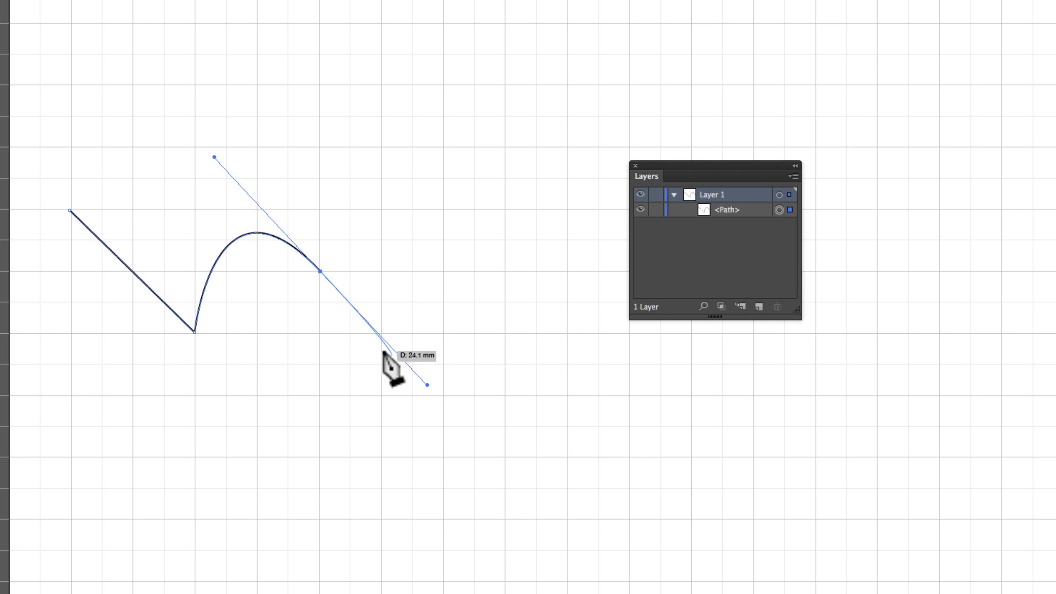
# Retract the arch's outgoing handle and continue the path with a rising straight segment and a large curve bulging outward
pyautogui.click(320, 271)
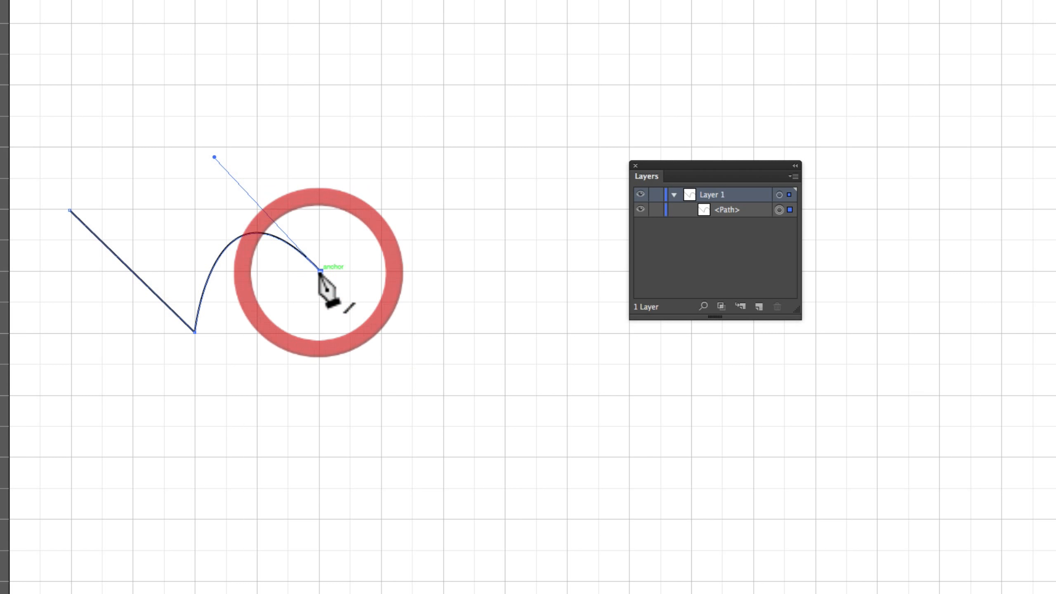
pyautogui.keyDown('super'); pyautogui.click(445, 210); pyautogui.keyUp('super')
pyautogui.click(444, 210)
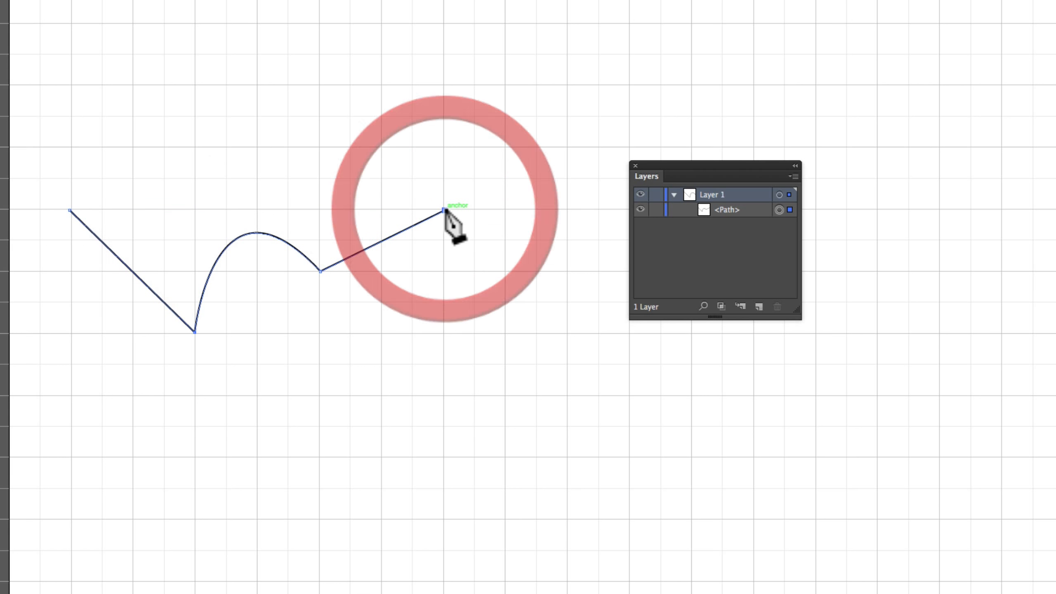
pyautogui.keyDown('super'); pyautogui.click(506, 454); pyautogui.keyUp('super')
pyautogui.moveTo(506, 454)
pyautogui.mouseDown()
pyautogui.moveTo(590, 496)
pyautogui.moveTo(677, 424)
pyautogui.moveTo(691, 436)
pyautogui.moveTo(678, 593)
pyautogui.moveTo(433, 593)
pyautogui.moveTo(246, 571)
pyautogui.moveTo(280, 448)
pyautogui.moveTo(247, 529)
pyautogui.moveTo(264, 556)
pyautogui.moveTo(288, 566)
pyautogui.mouseUp()
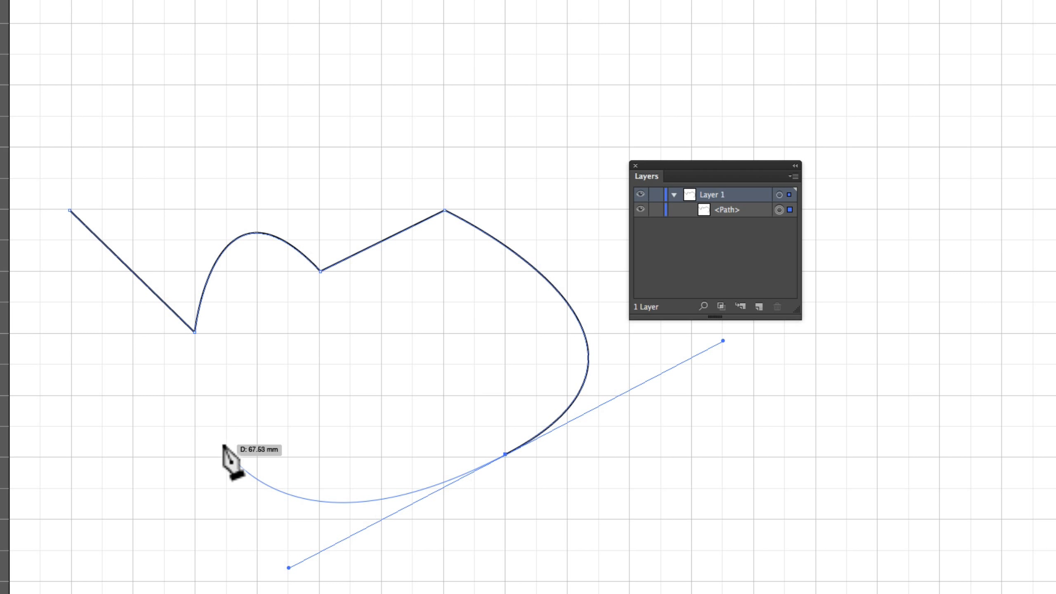
# Reshape the large curve with the Anchor Point tool, bending the segment and redirecting its end handles independently, with the Layers panel moved clear
pyautogui.press('a')
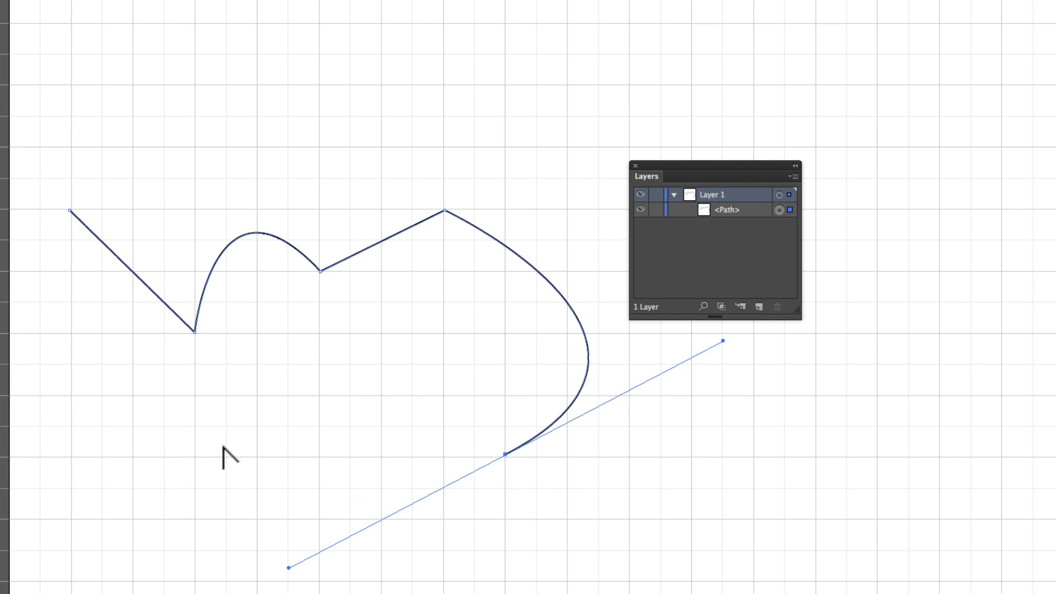
pyautogui.moveTo(287, 567); pyautogui.dragTo(336, 575)
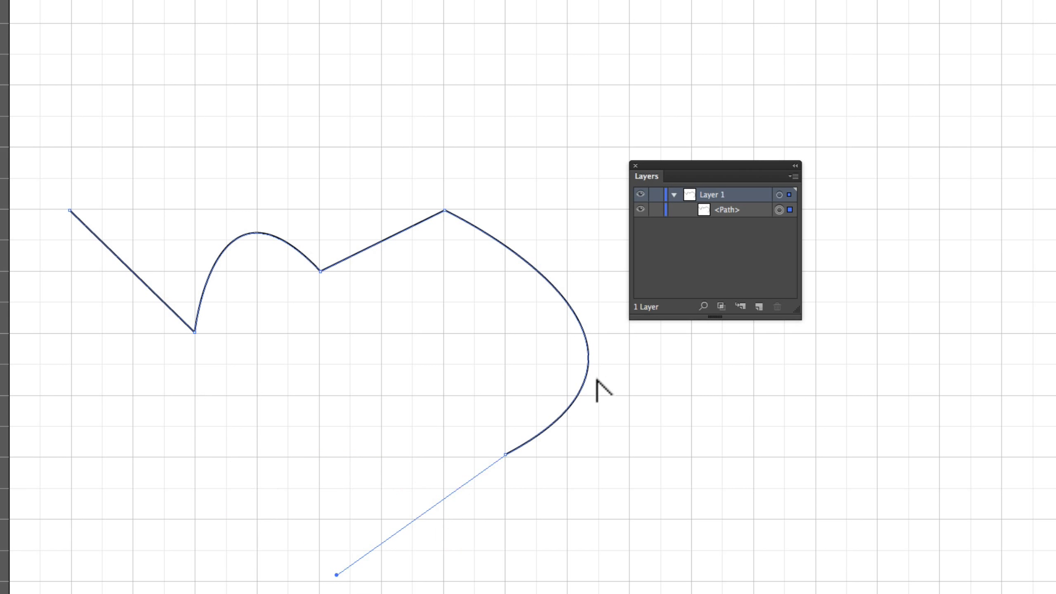
pyautogui.moveTo(585, 378); pyautogui.dragTo(636, 373)
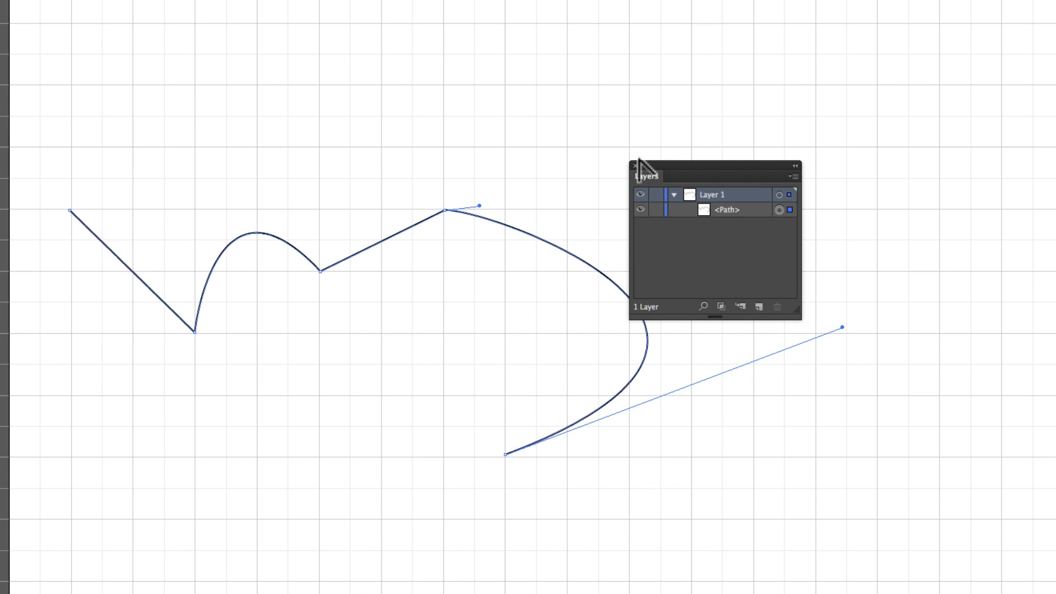
pyautogui.moveTo(665, 164); pyautogui.dragTo(868, 111)
pyautogui.moveTo(647, 316); pyautogui.dragTo(606, 165)
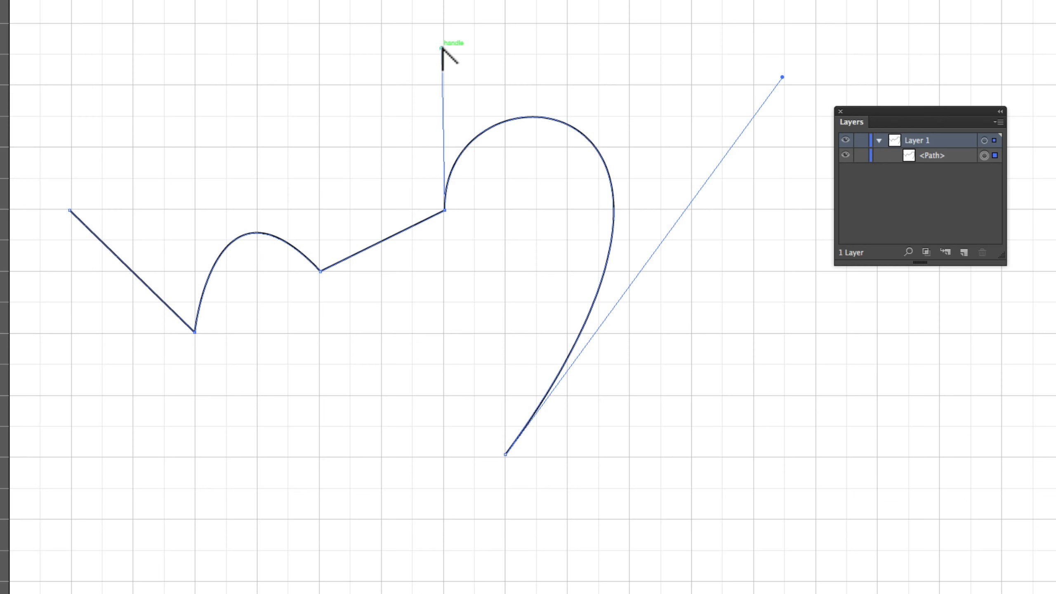
pyautogui.moveTo(442, 48)
pyautogui.mouseDown()
pyautogui.moveTo(347, 71)
pyautogui.moveTo(417, 49)
pyautogui.moveTo(514, 70)
pyautogui.moveTo(458, 43)
pyautogui.mouseUp()
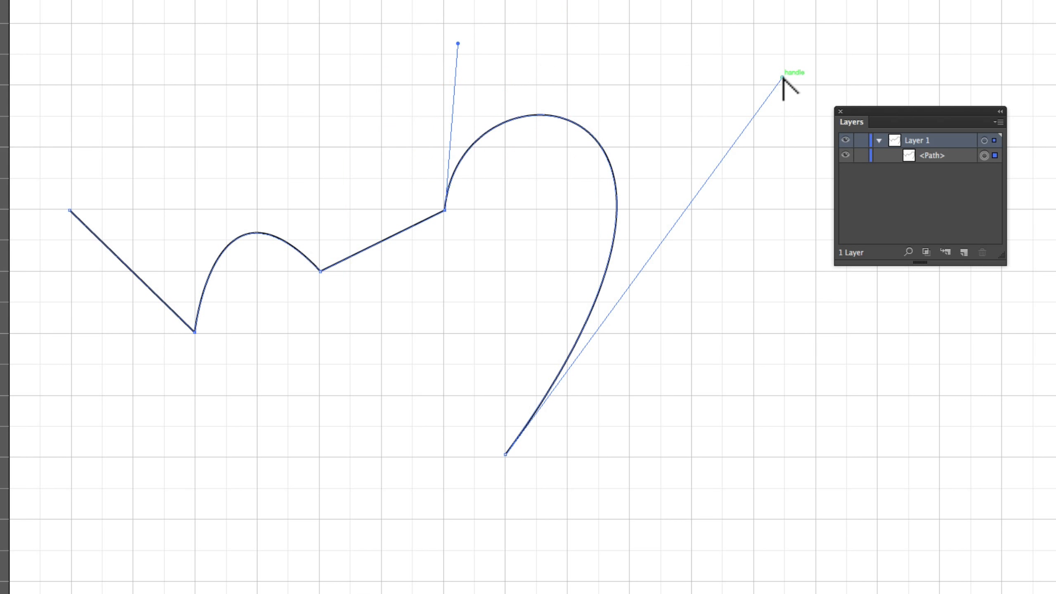
pyautogui.moveTo(782, 77); pyautogui.dragTo(946, 325)
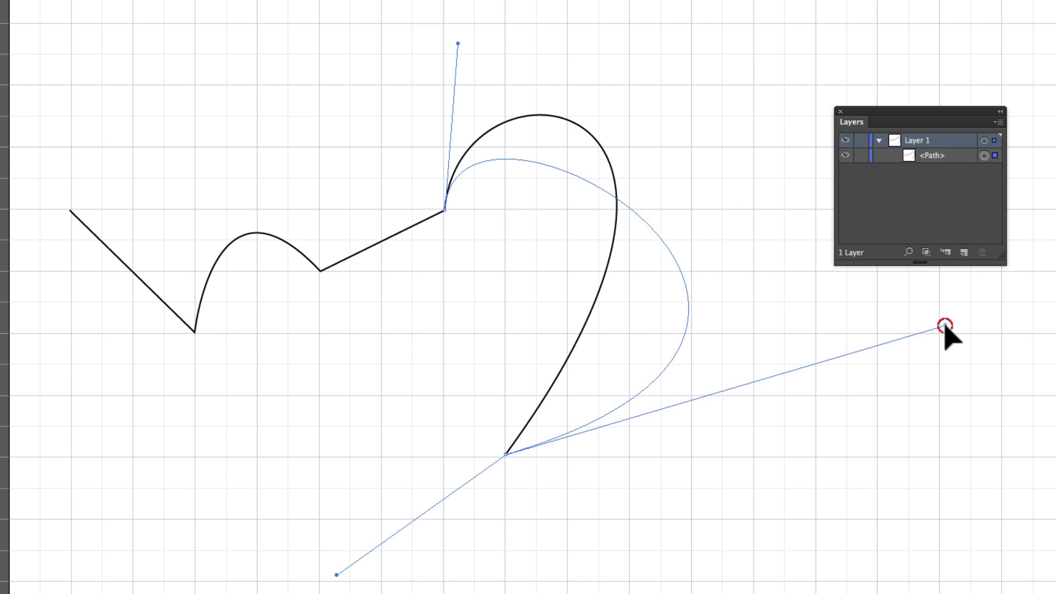
# Add an anchor point at the large curve's outermost part, test breaking its handles, and pull out new near-vertical smooth handles
pyautogui.click(688, 293)
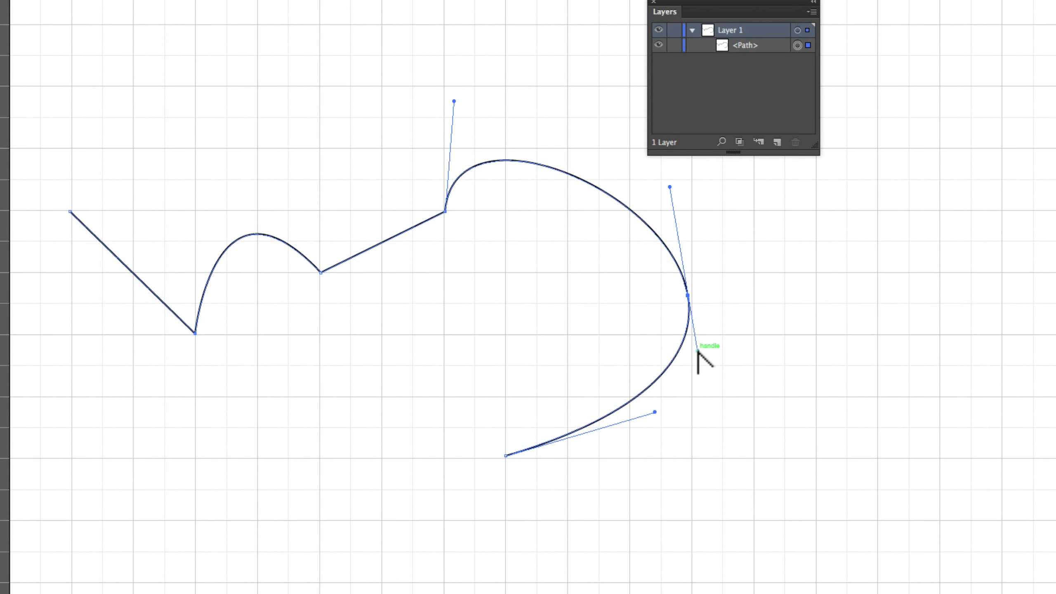
pyautogui.moveTo(698, 351); pyautogui.dragTo(783, 394)
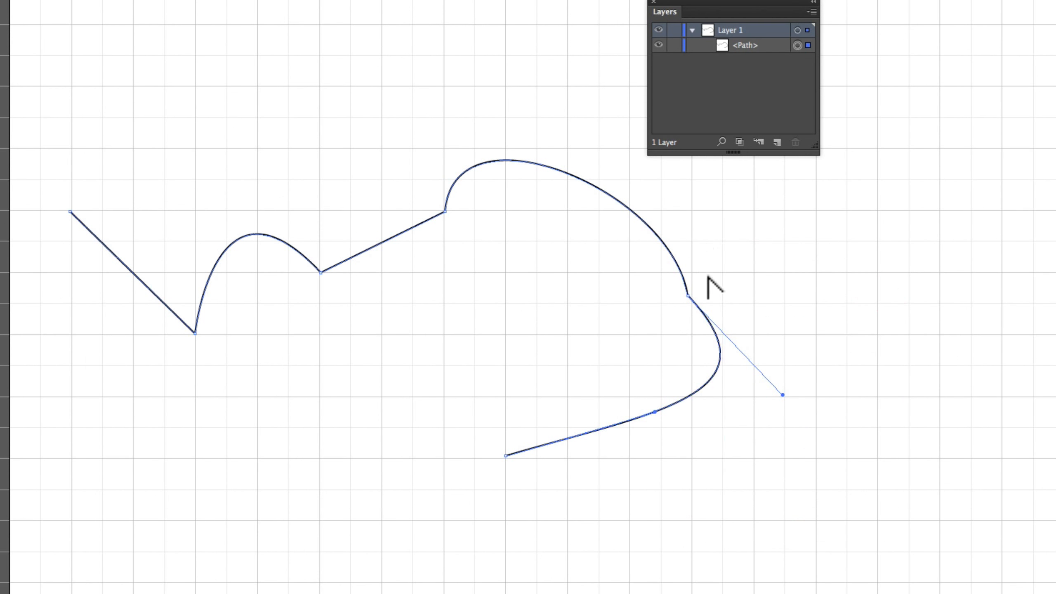
pyautogui.click(689, 296)
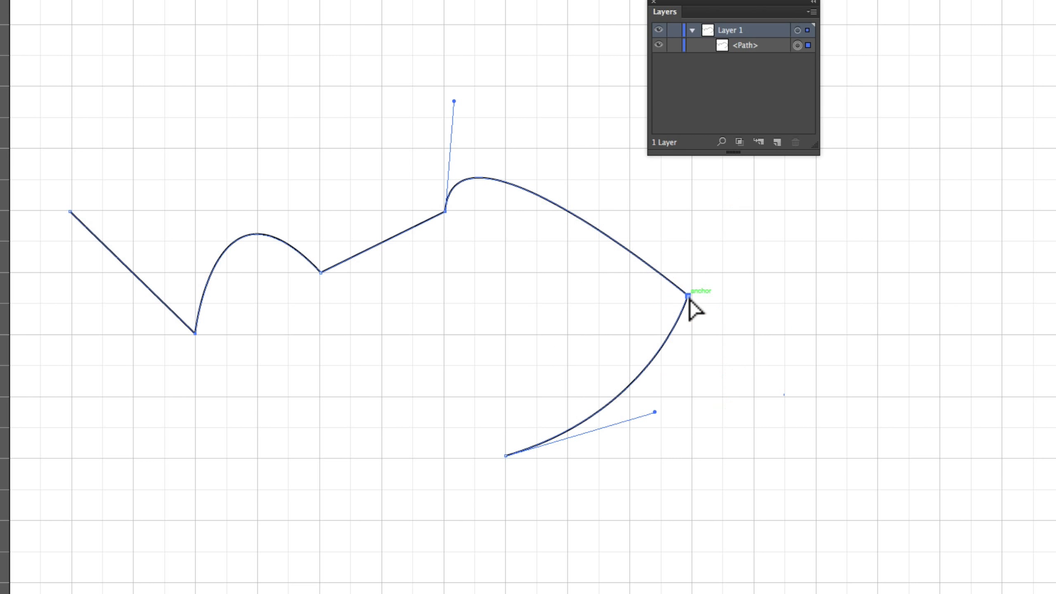
pyautogui.moveTo(691, 297); pyautogui.dragTo(676, 460)
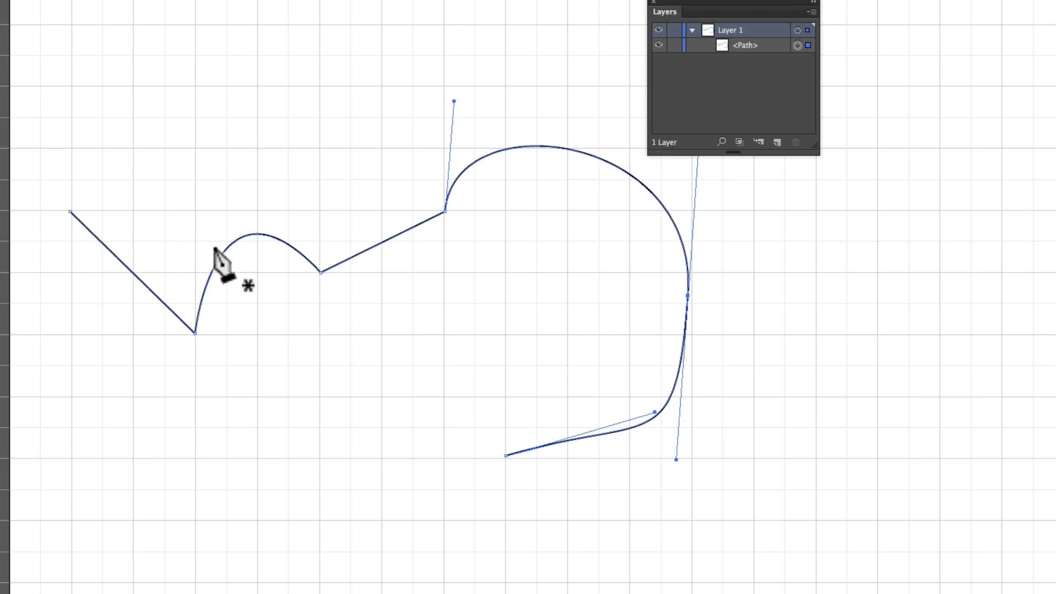
# Extend the path's open end with three straight segments closing at its start, and select the finished shape, about 156 by 74 mm
pyautogui.click(506, 456)
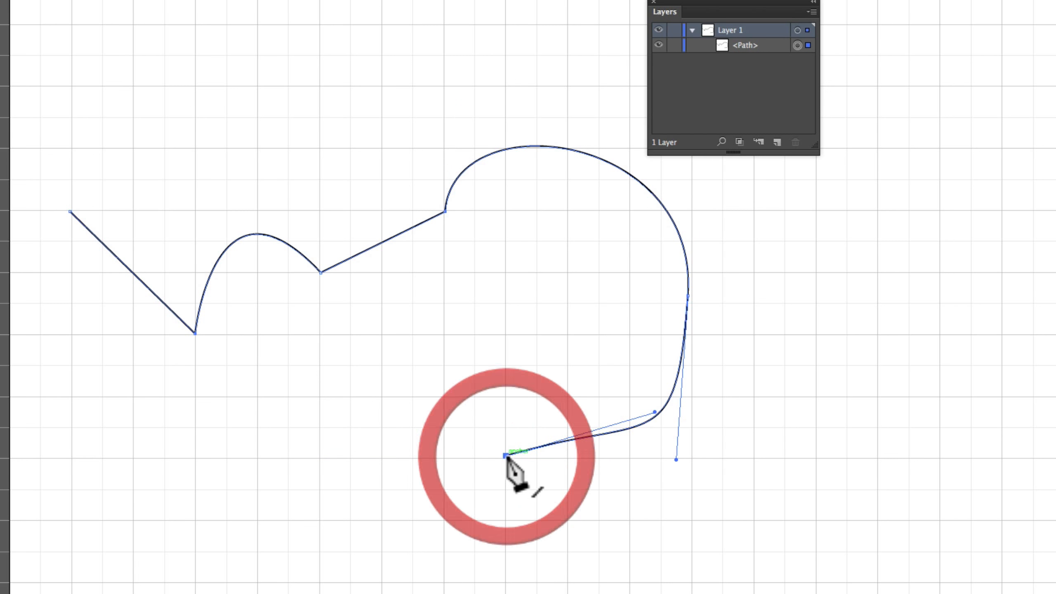
pyautogui.click(134, 396)
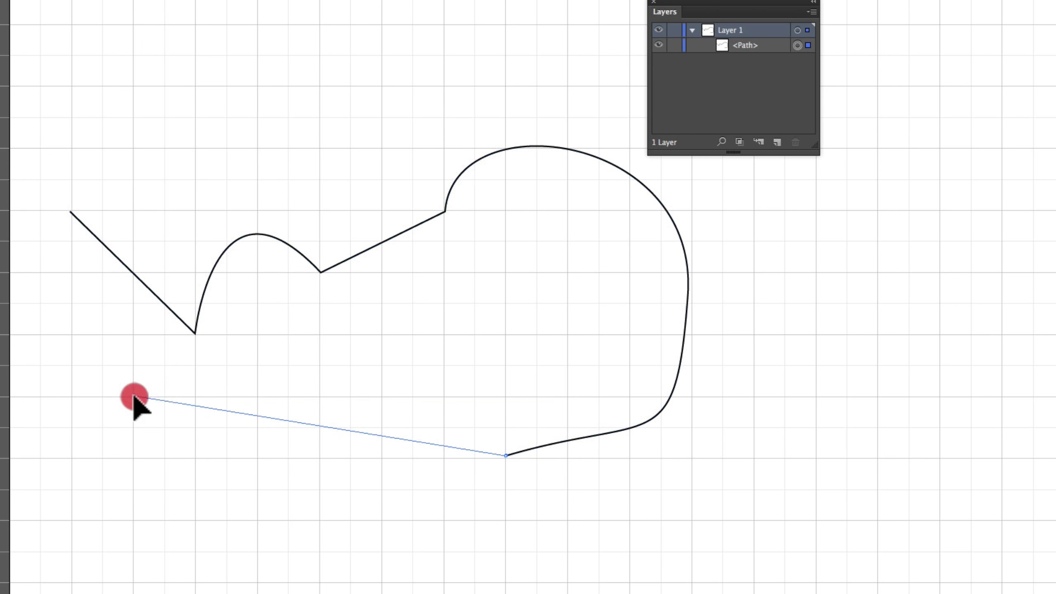
pyautogui.click(33, 276)
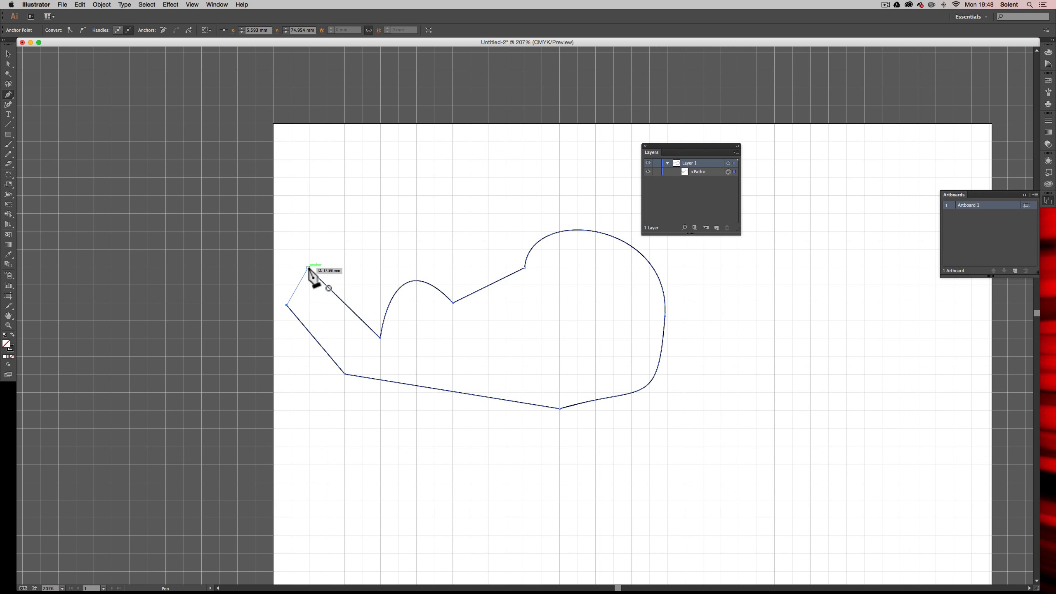
pyautogui.click(69, 211)
pyautogui.click(8, 54)
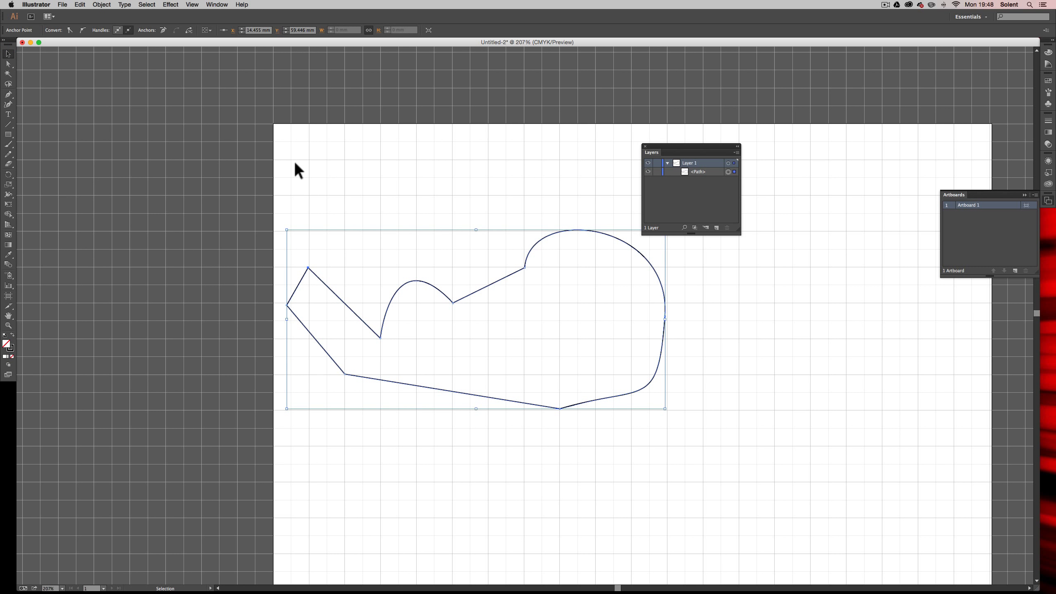
pyautogui.click(463, 298)
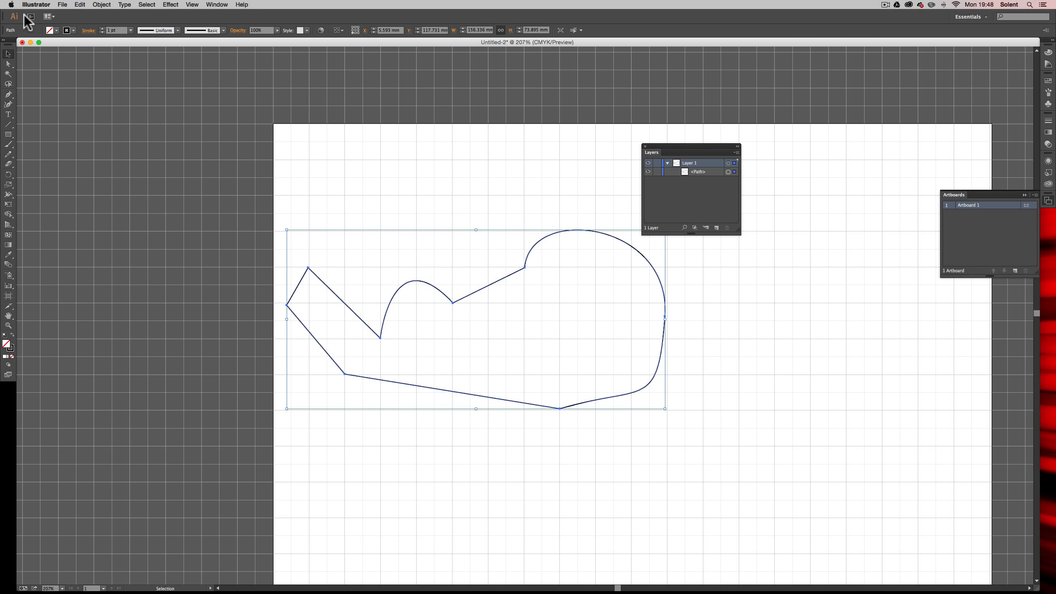
# Give the selected closed shape a yellow fill and a 21 pt stroke, and delete it from the artboard
pyautogui.click(56, 31)
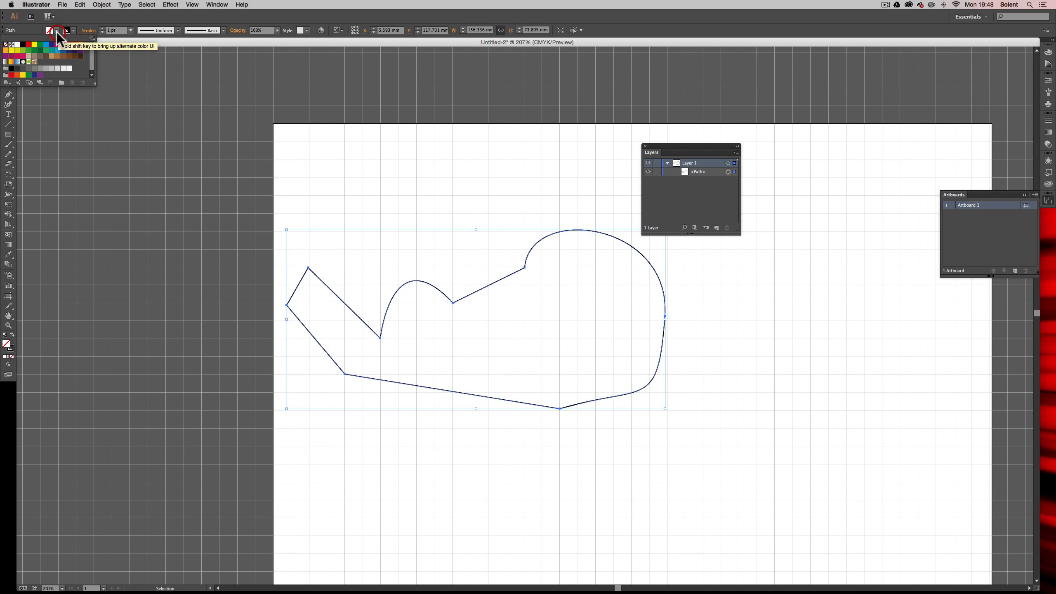
pyautogui.click(35, 45)
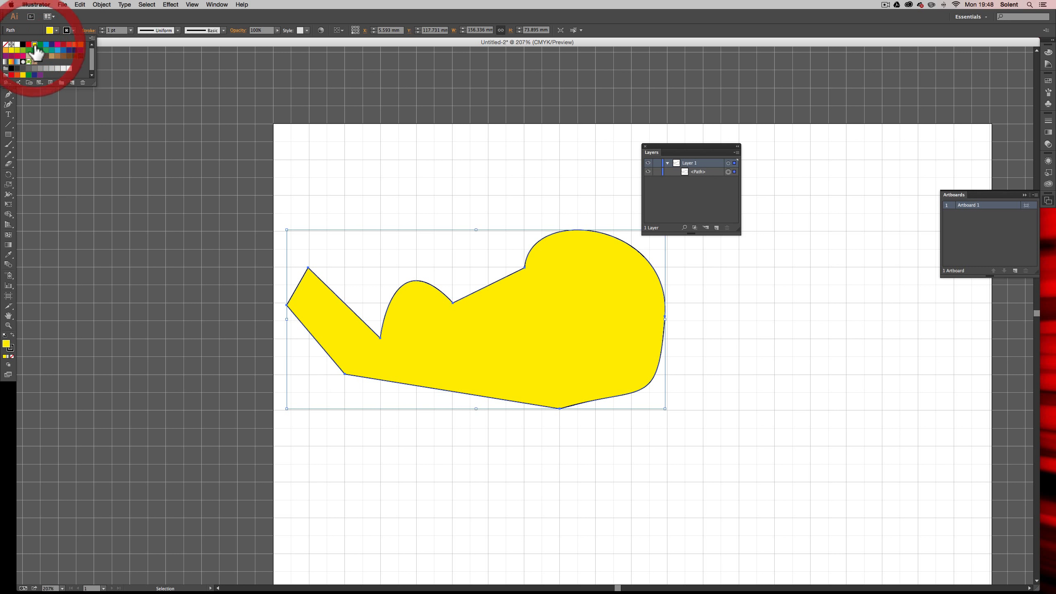
pyautogui.click(101, 28)
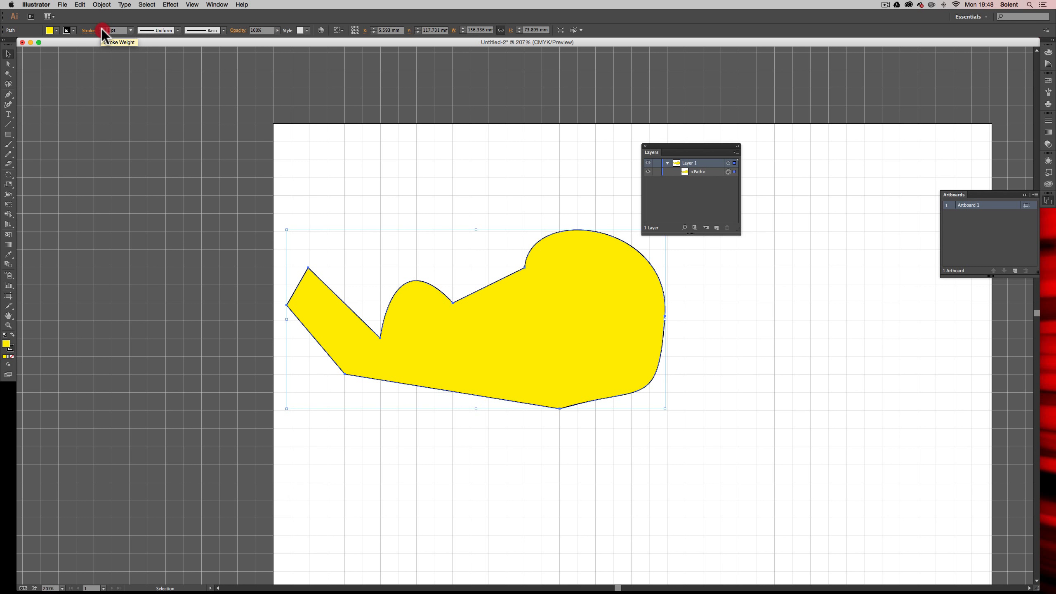
pyautogui.click(100, 28)
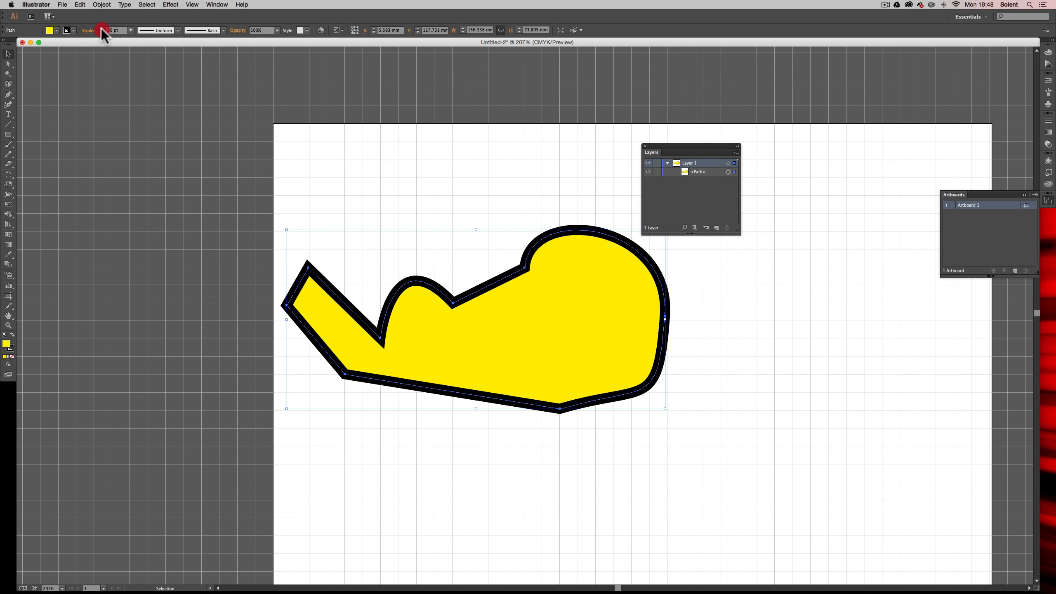
pyautogui.click(101, 28)
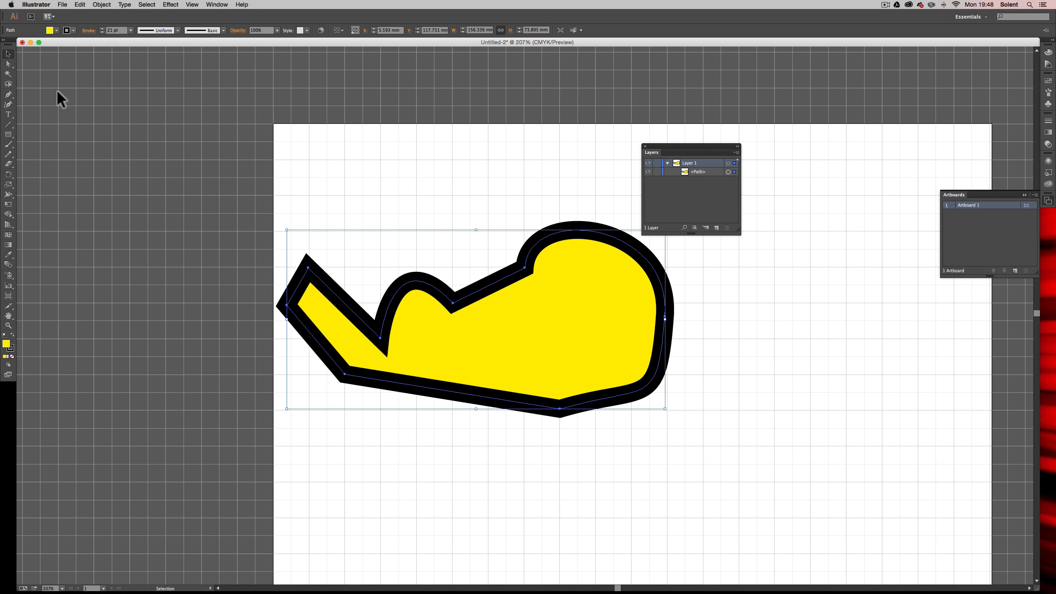
pyautogui.press('Delete')
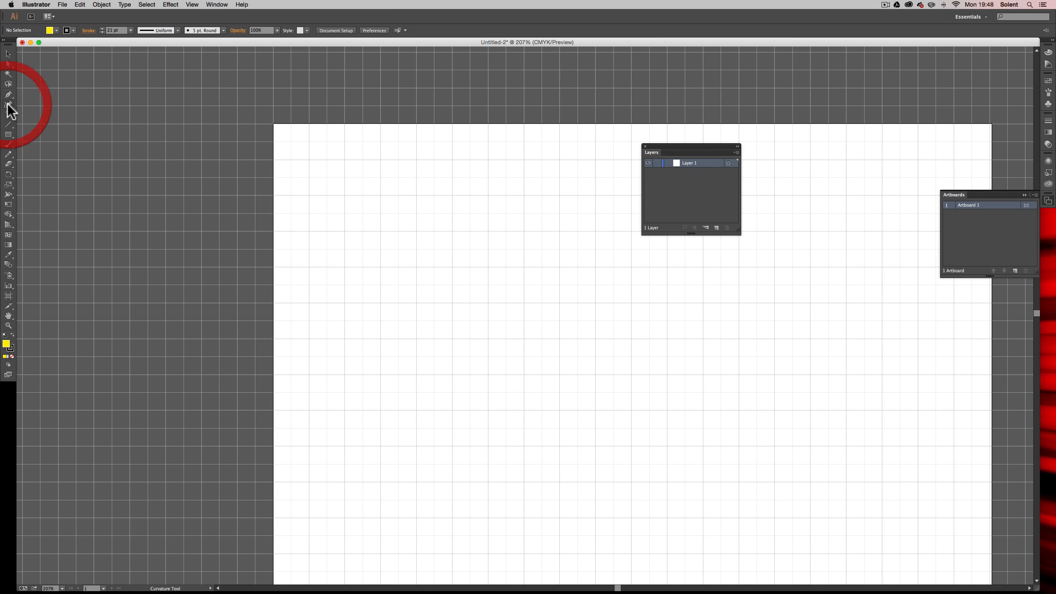
# Draw a closed kidney-shaped path about 120 by 130 mm with the Curvature tool using seven anchor points, and delete its starting point
pyautogui.click(345, 304)
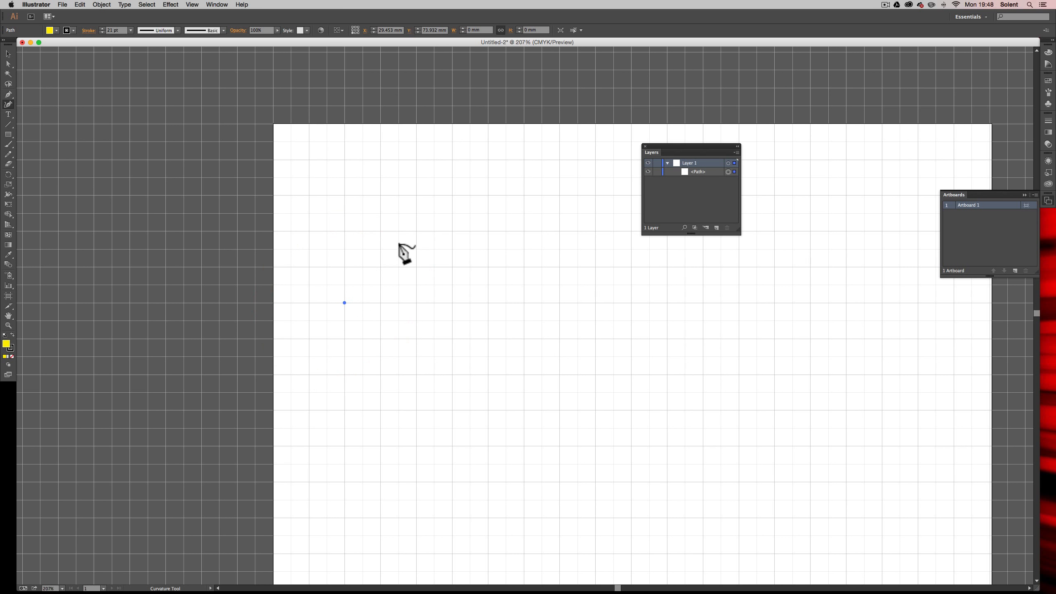
pyautogui.moveTo(471, 245); pyautogui.dragTo(450, 231)
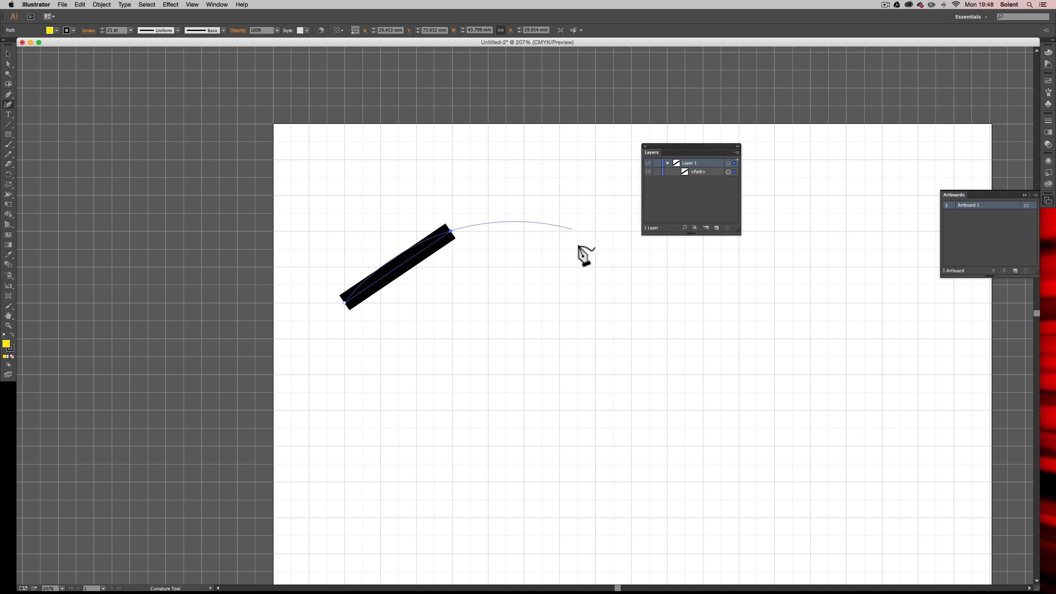
pyautogui.click(605, 373)
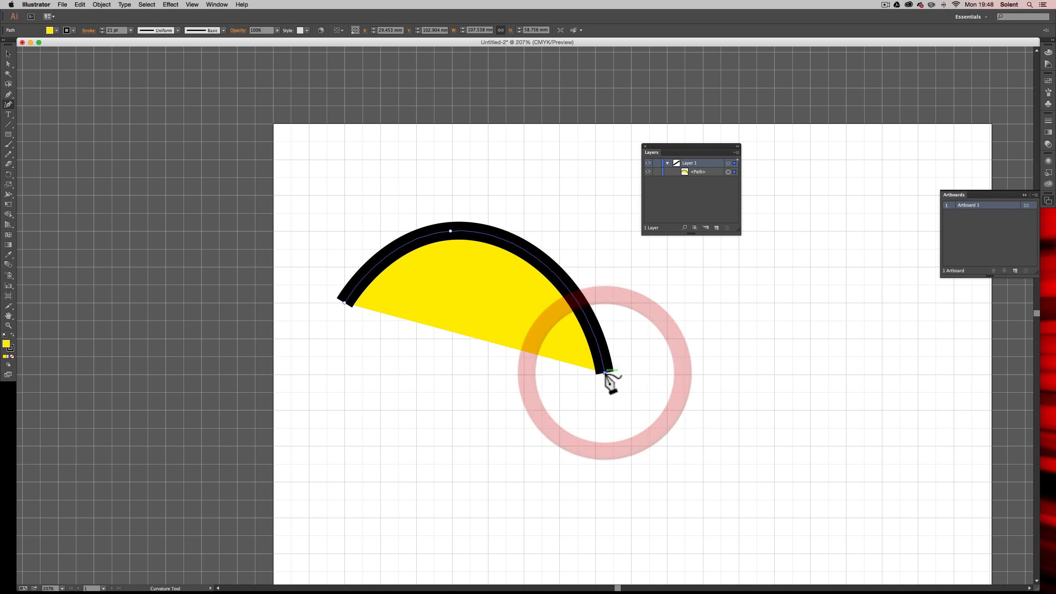
pyautogui.click(510, 408)
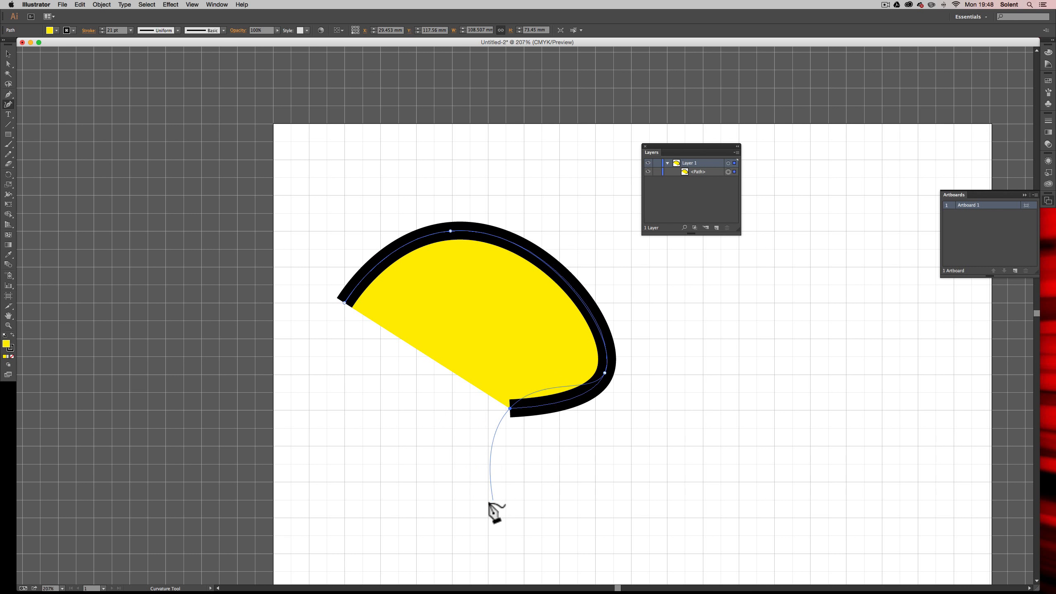
pyautogui.click(488, 540)
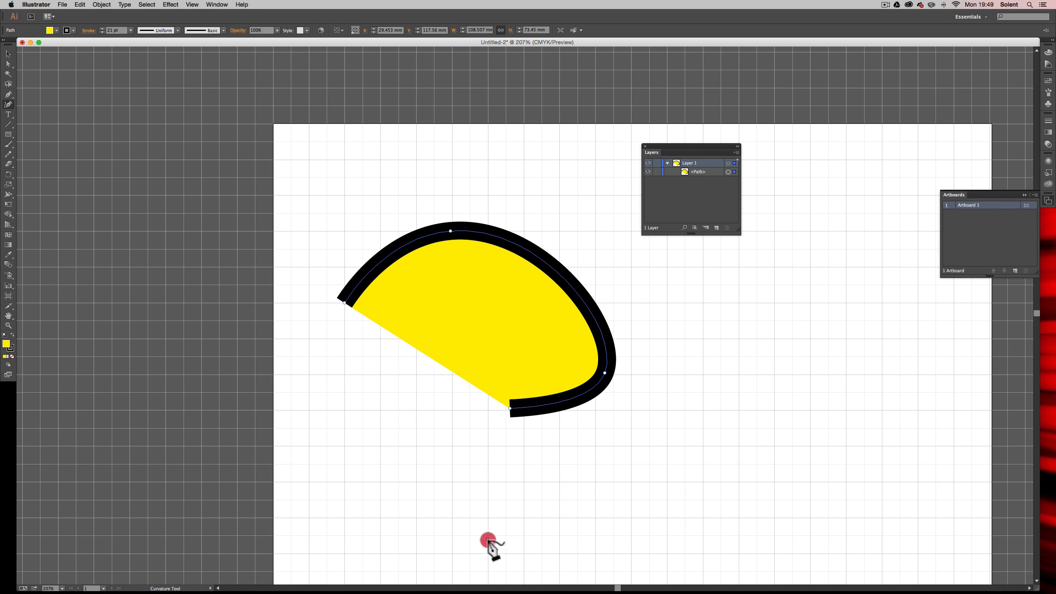
pyautogui.click(411, 530)
pyautogui.click(328, 449)
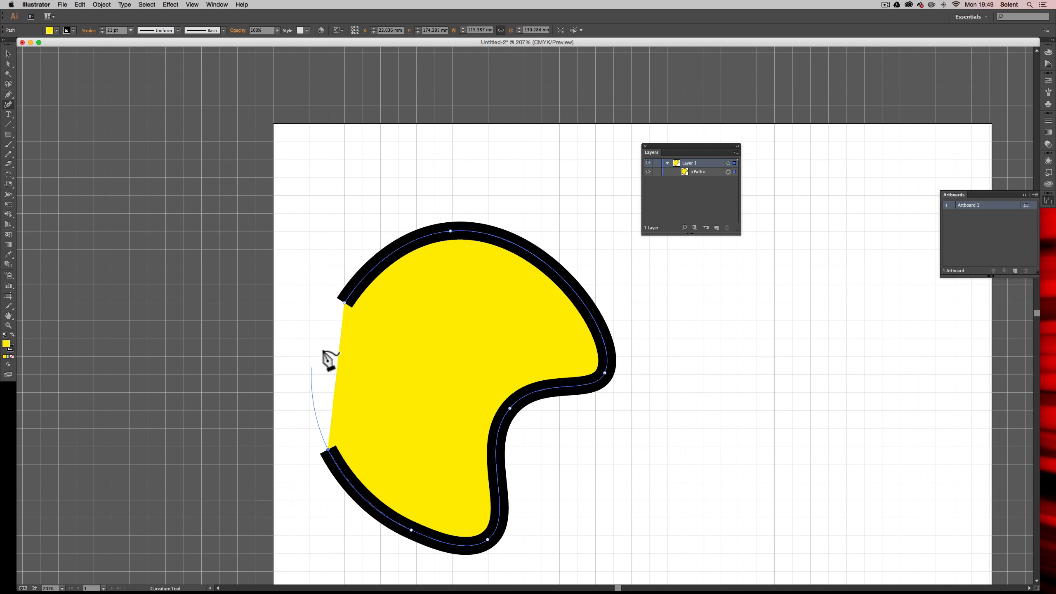
pyautogui.click(345, 303)
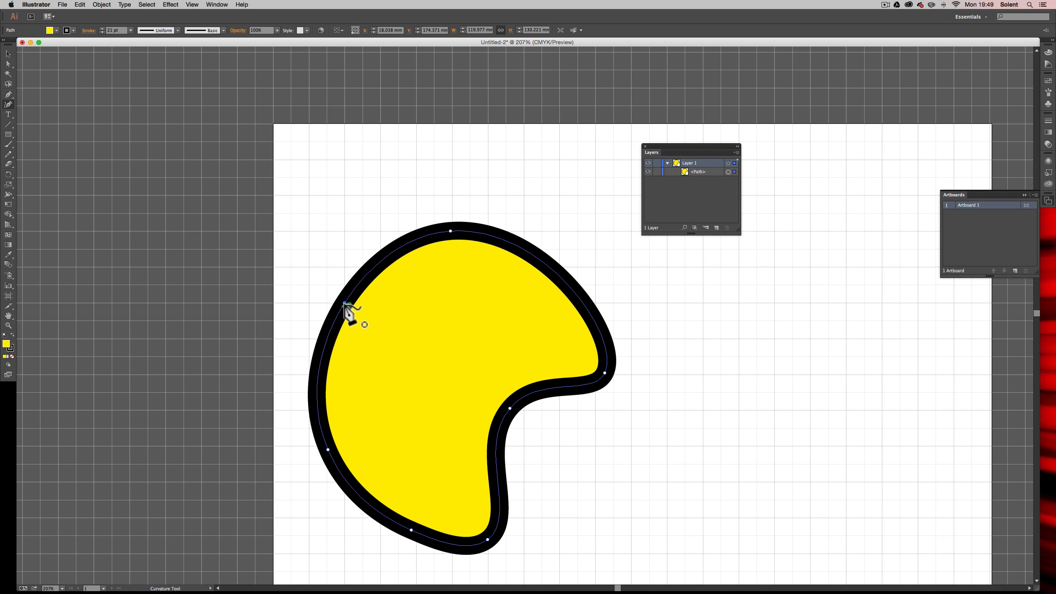
pyautogui.press('Delete')
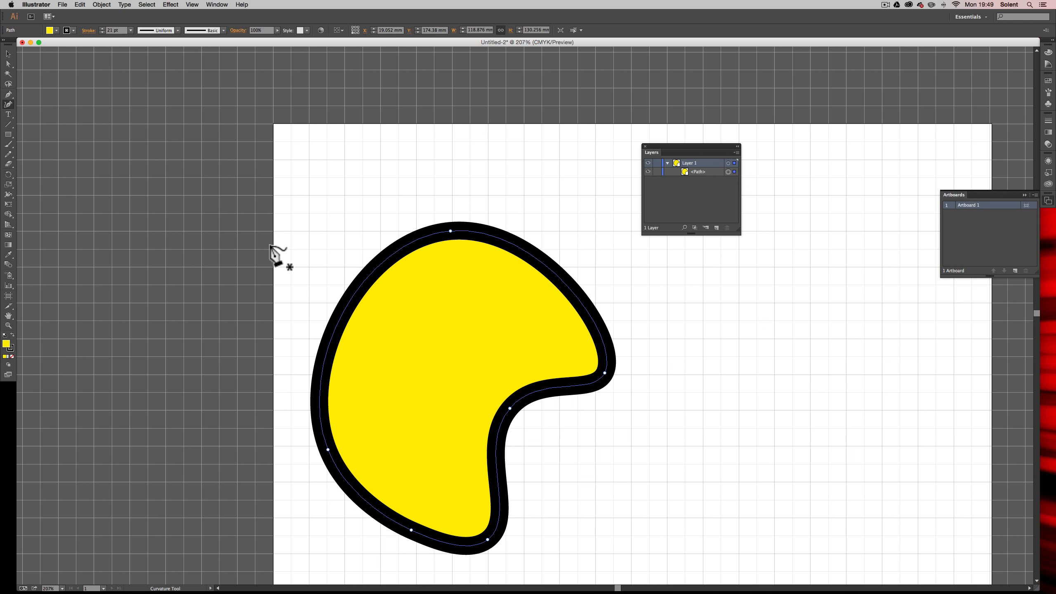
# Select the whole yellow kidney-shaped path and delete it
pyautogui.click(7, 54)
pyautogui.moveTo(288, 179); pyautogui.dragTo(638, 571)
pyautogui.press('Delete')
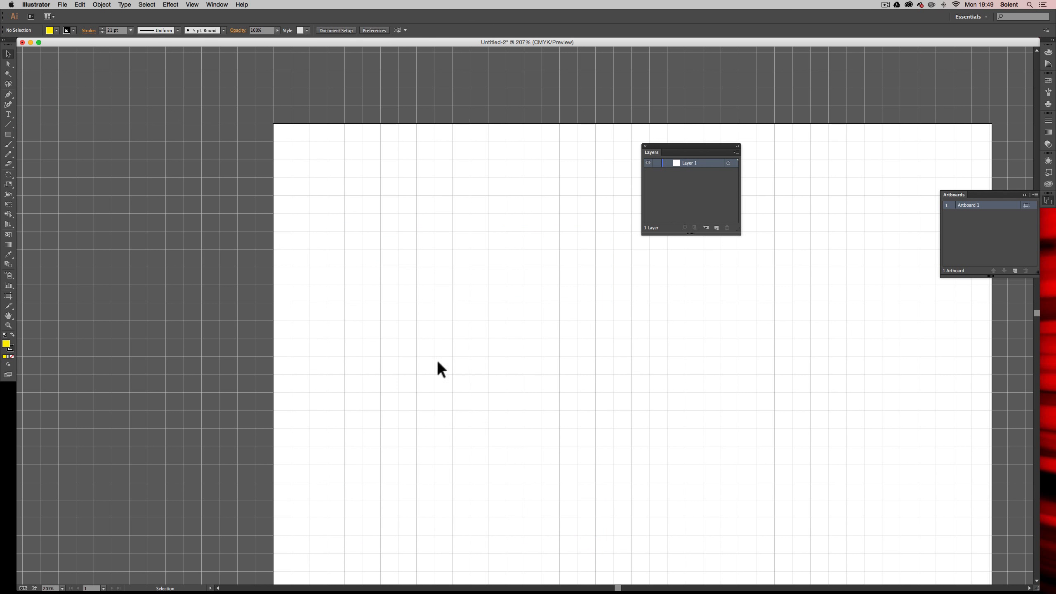
# Set the fill to None and begin a wavy path with the Curvature tool, placing five points that form a valley and a hump
pyautogui.click(56, 31)
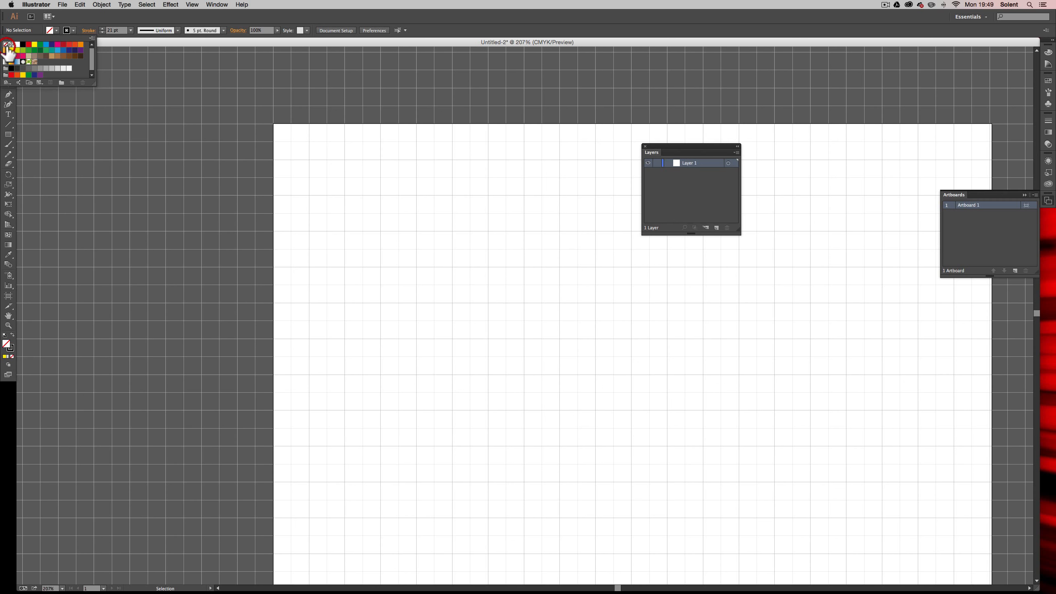
pyautogui.click(7, 45)
pyautogui.click(55, 200)
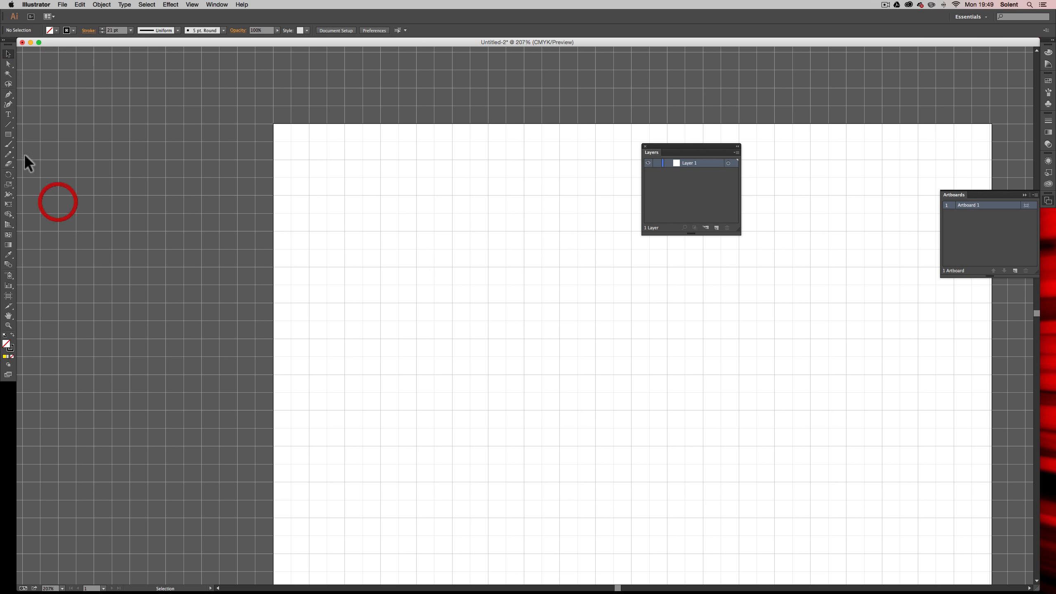
pyautogui.click(8, 104)
pyautogui.click(380, 232)
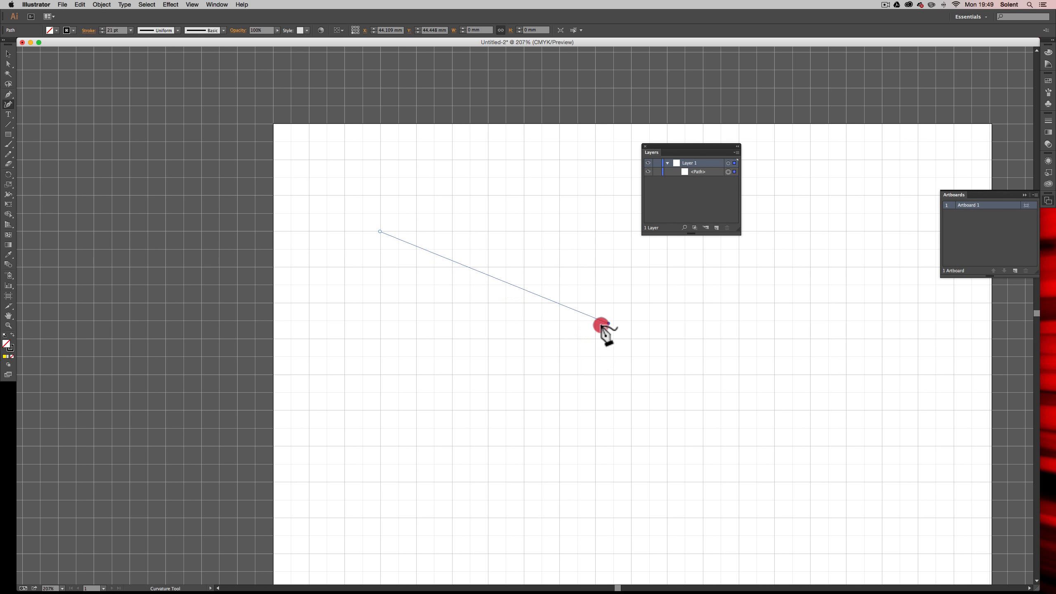
pyautogui.click(564, 336)
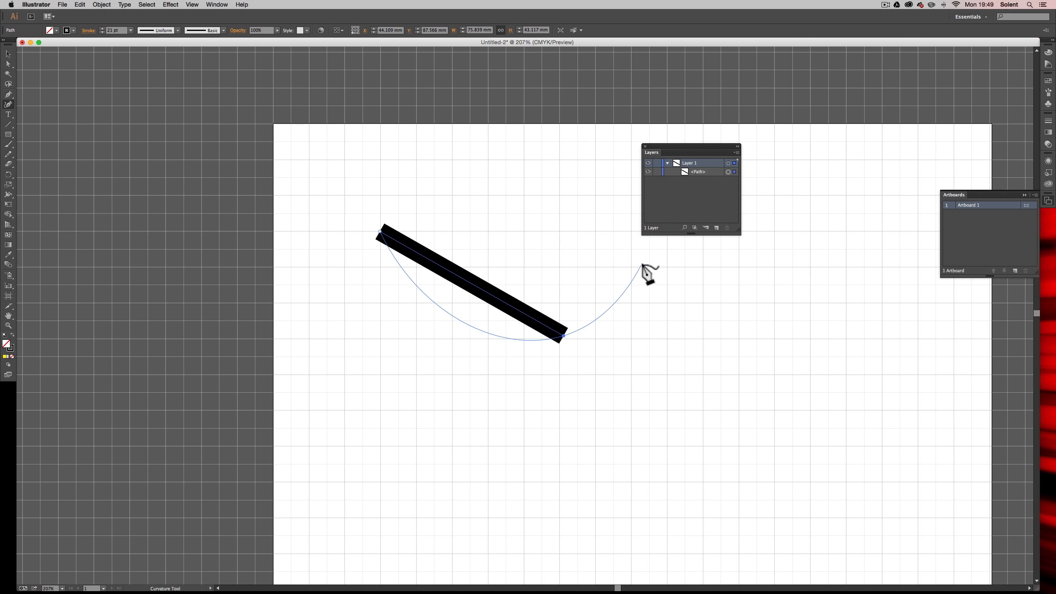
pyautogui.click(599, 242)
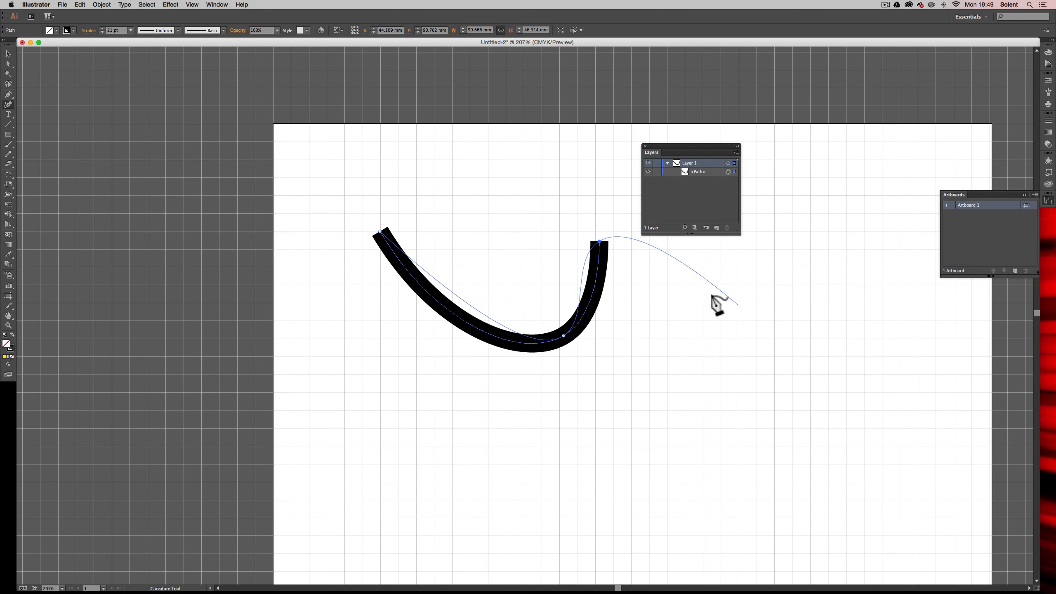
pyautogui.click(652, 255)
pyautogui.click(731, 353)
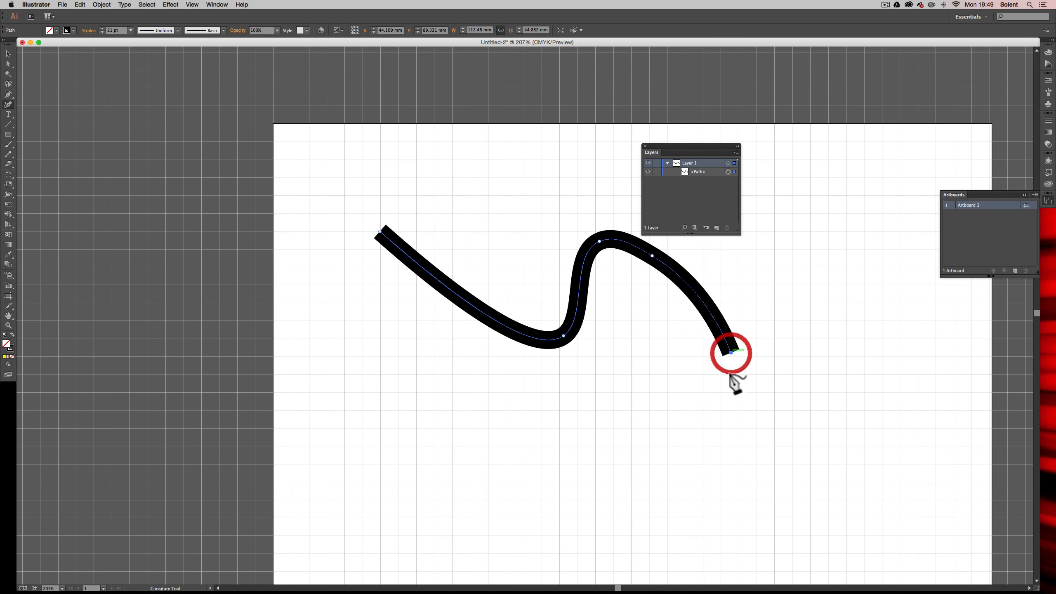
# Continue the curved path down and around with five more points and close it at its start, about 182 by 130 mm overall
pyautogui.click(642, 450)
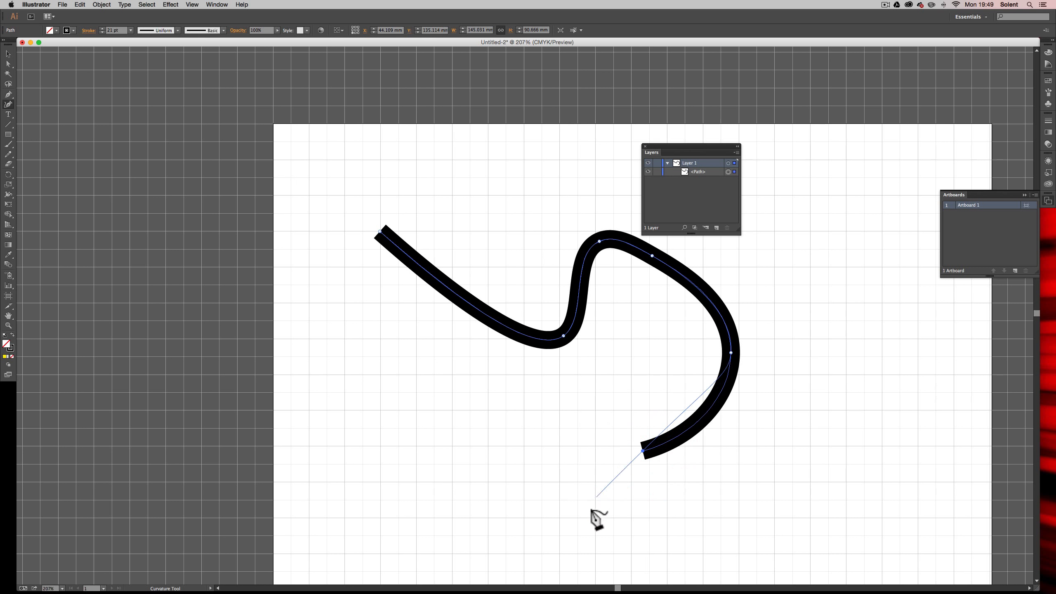
pyautogui.click(596, 536)
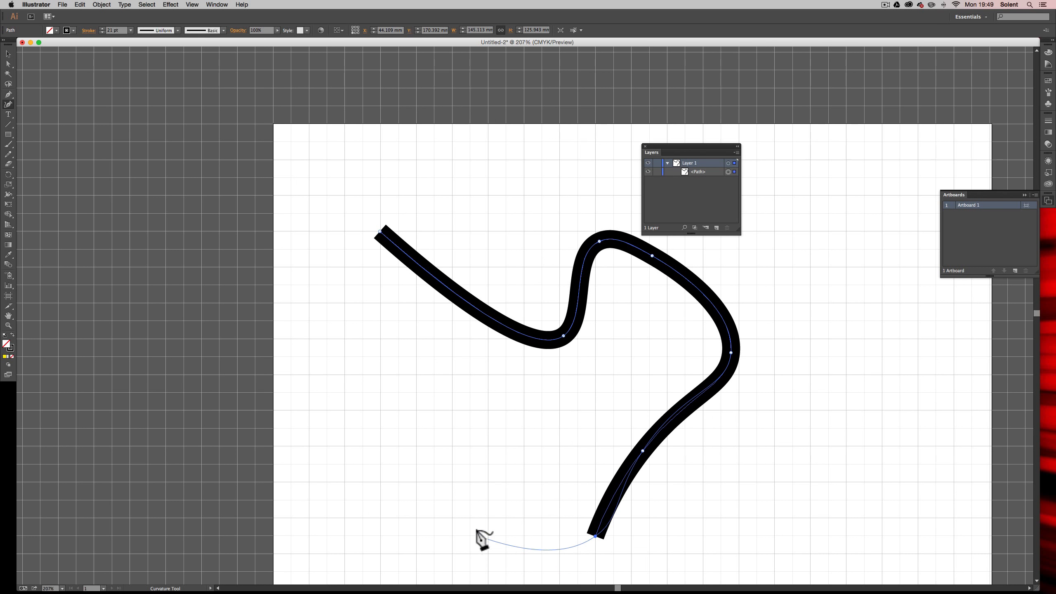
pyautogui.click(424, 492)
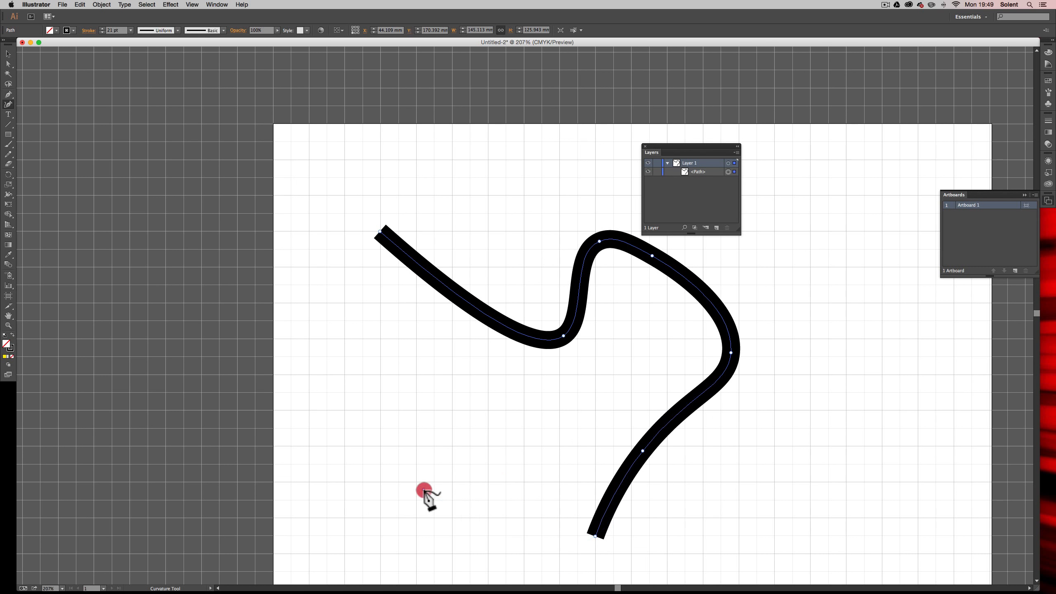
pyautogui.click(296, 379)
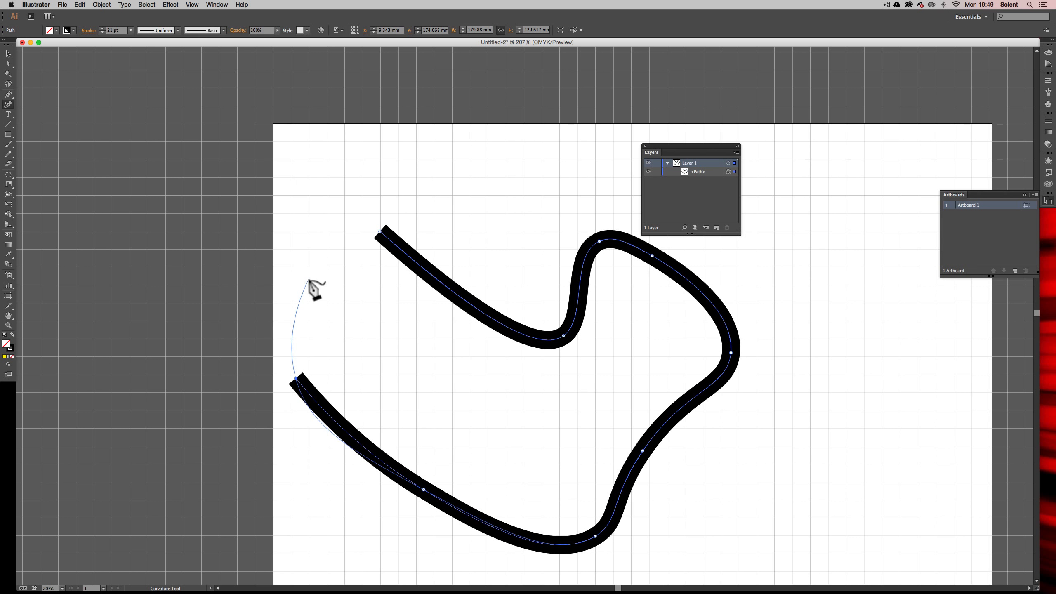
pyautogui.click(309, 279)
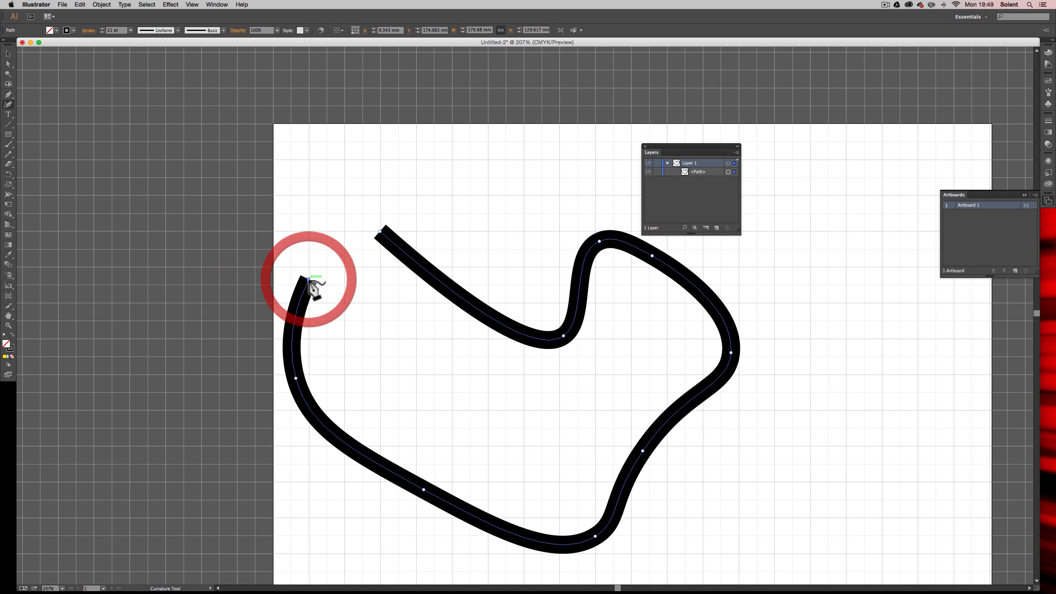
pyautogui.click(377, 229)
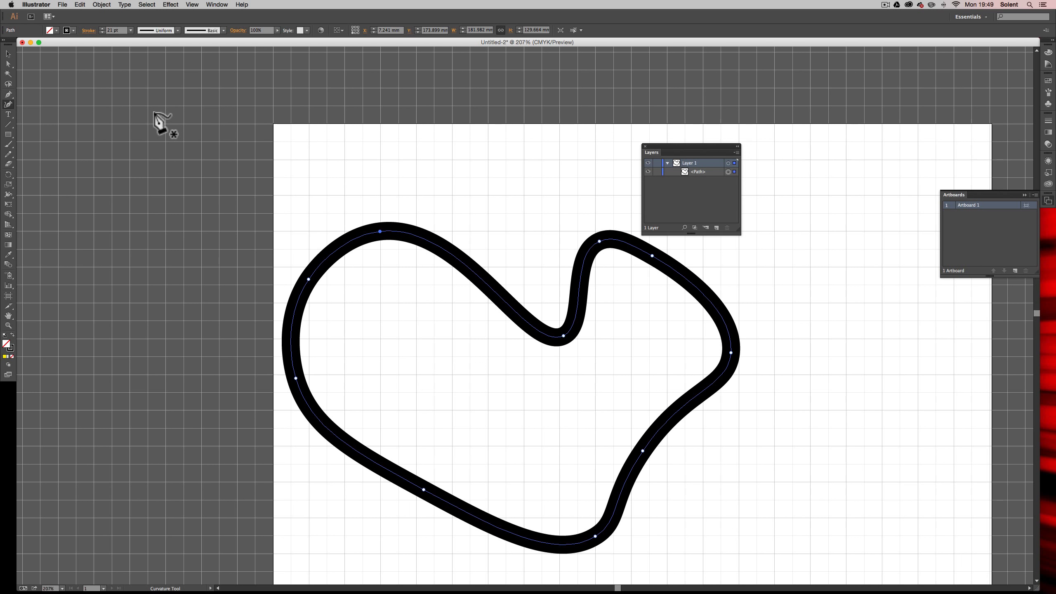
# Pull new handles from the path's starting point with the Anchor Point tool, and add a point with steep smooth handles on the descending segment
pyautogui.hotkey('shift', 'c')
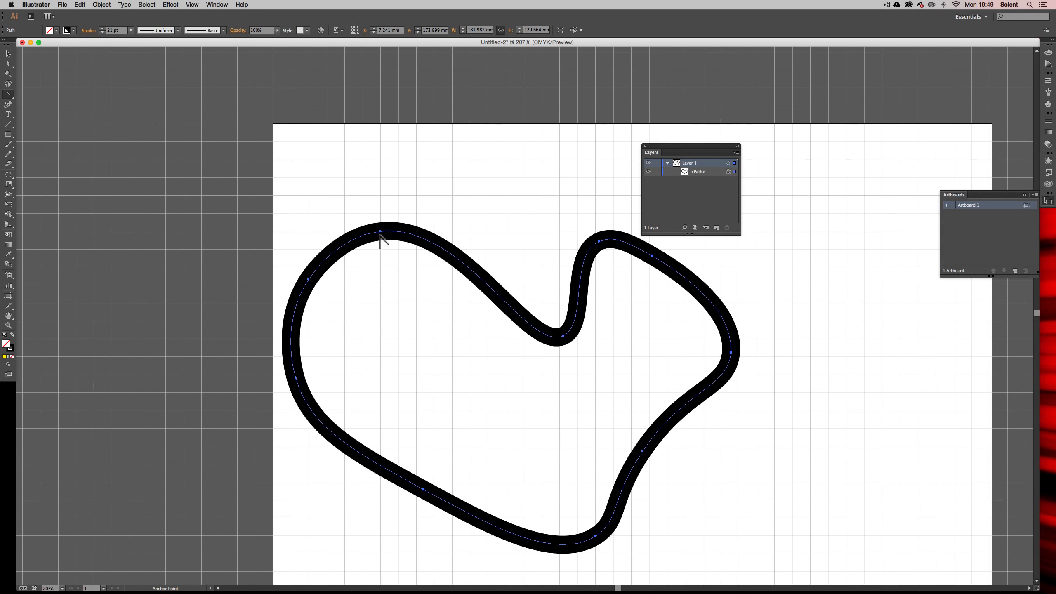
pyautogui.moveTo(379, 233); pyautogui.dragTo(415, 207)
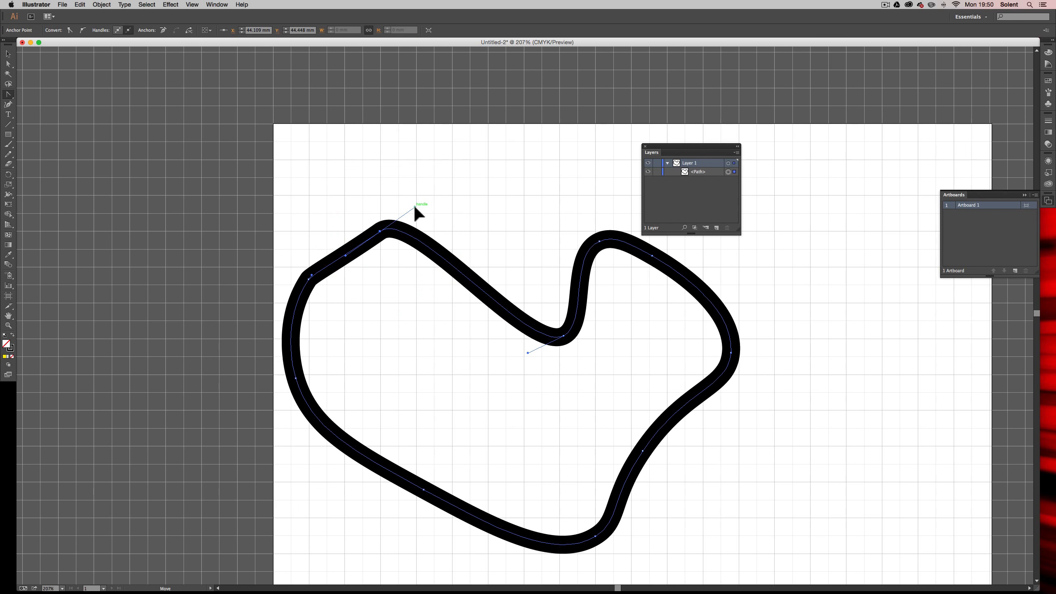
pyautogui.click(452, 264)
pyautogui.moveTo(451, 265)
pyautogui.mouseDown()
pyautogui.moveTo(495, 272)
pyautogui.moveTo(463, 322)
pyautogui.mouseUp()
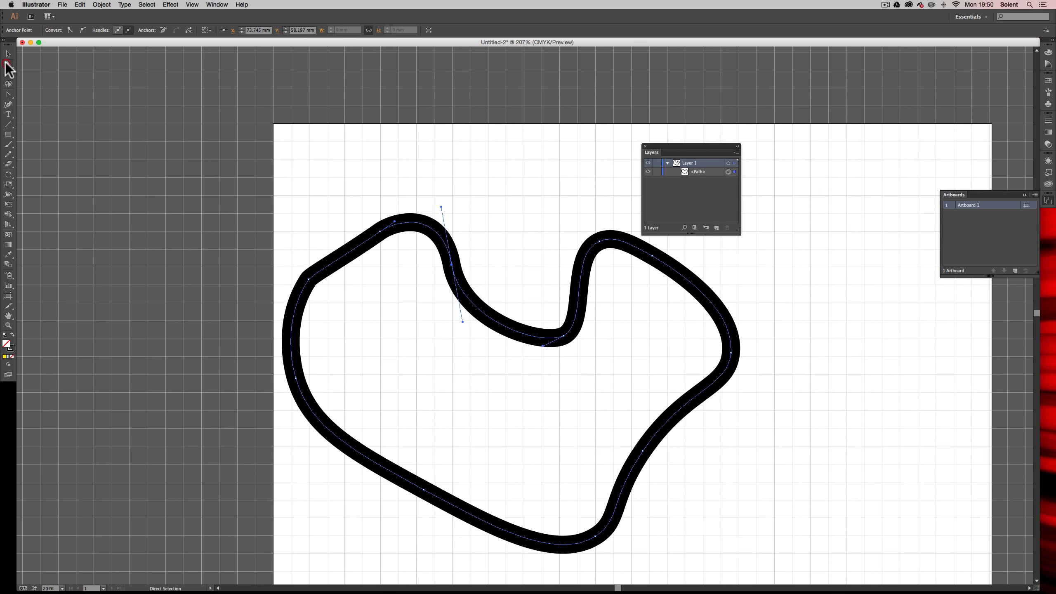
# Move the added anchor point and the valley's anchor point up with Direct Selection, forming two narrow peaks along the path's upper edge
pyautogui.click(7, 64)
pyautogui.moveTo(455, 268)
pyautogui.mouseDown()
pyautogui.moveTo(512, 219)
pyautogui.moveTo(474, 187)
pyautogui.moveTo(479, 179)
pyautogui.moveTo(533, 194)
pyautogui.mouseUp()
pyautogui.moveTo(564, 336); pyautogui.dragTo(576, 194)
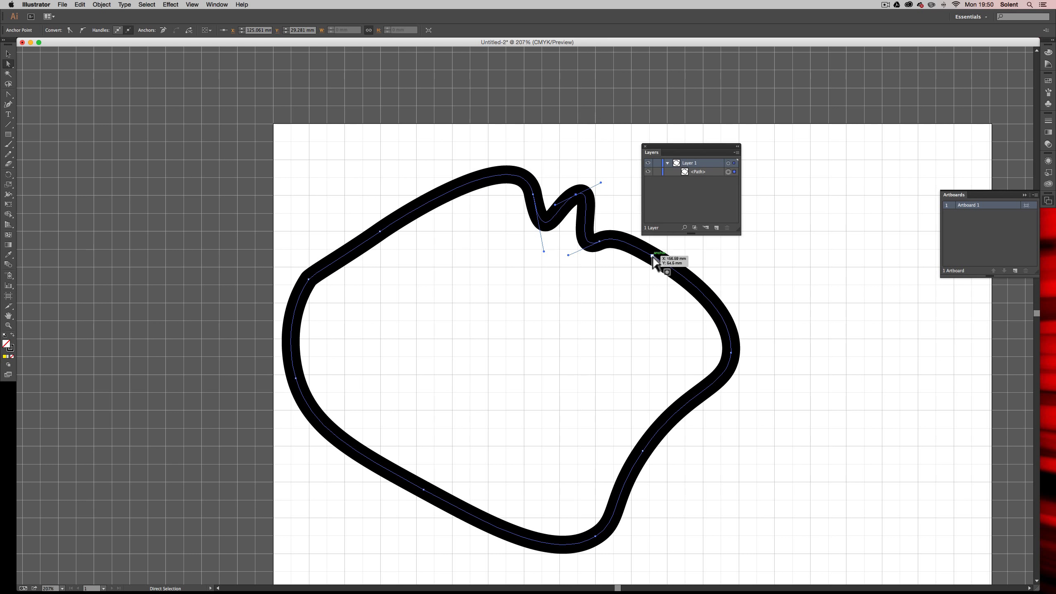
# Move the three anchor points along the path's right side outward with Direct Selection, the lowest one also downward to form a protruding lobe
pyautogui.moveTo(659, 259); pyautogui.dragTo(749, 265)
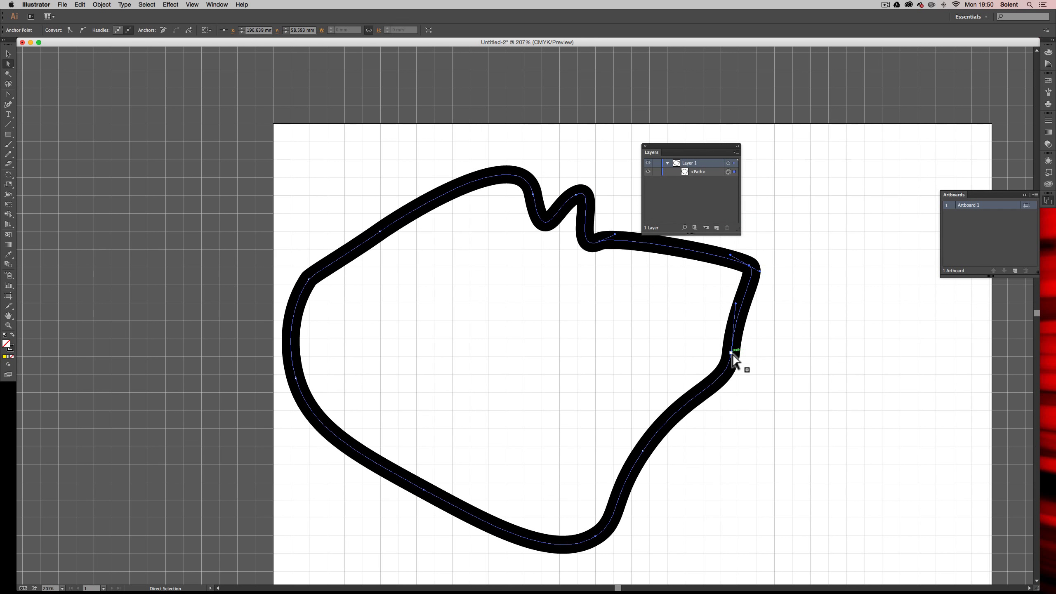
pyautogui.moveTo(732, 357); pyautogui.dragTo(805, 375)
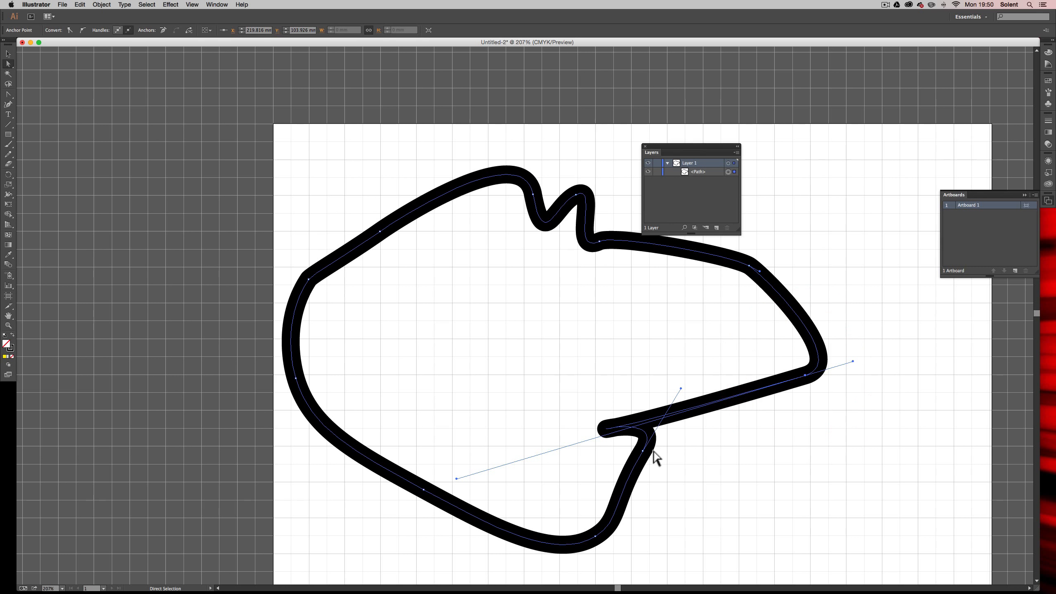
pyautogui.moveTo(644, 451); pyautogui.dragTo(748, 512)
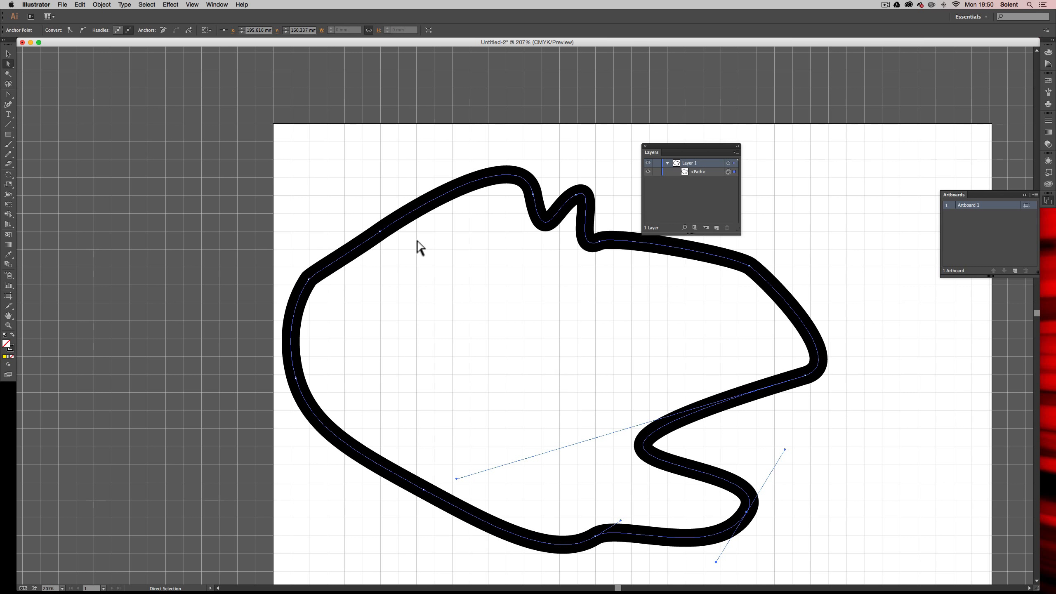
# Remove four anchor points along the path's upper edge with the Delete Anchor Point tool, and delete the upper-right anchor to open the path
pyautogui.press('-')
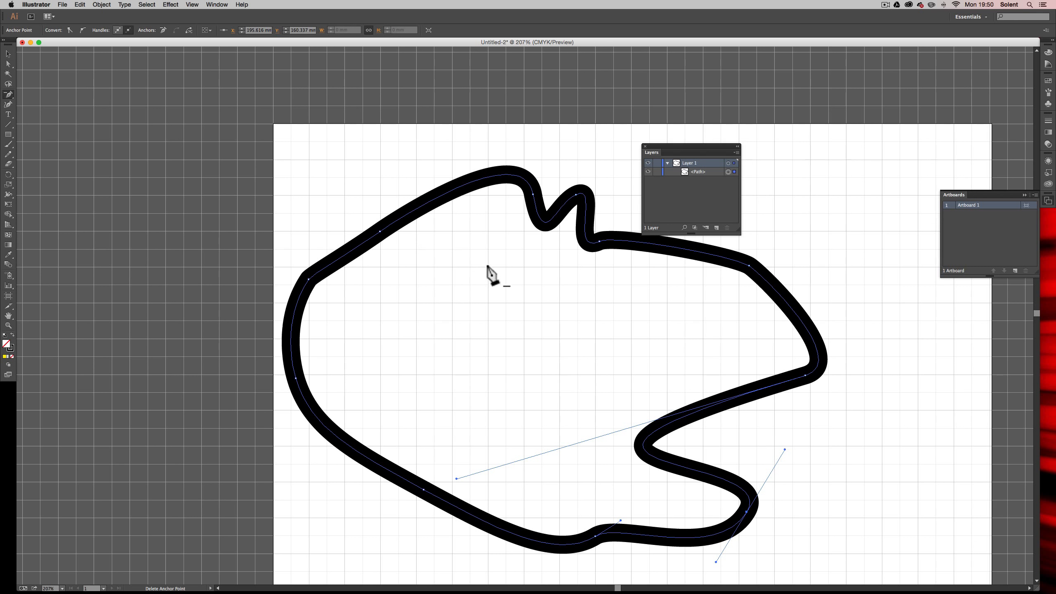
pyautogui.click(379, 231)
pyautogui.click(533, 195)
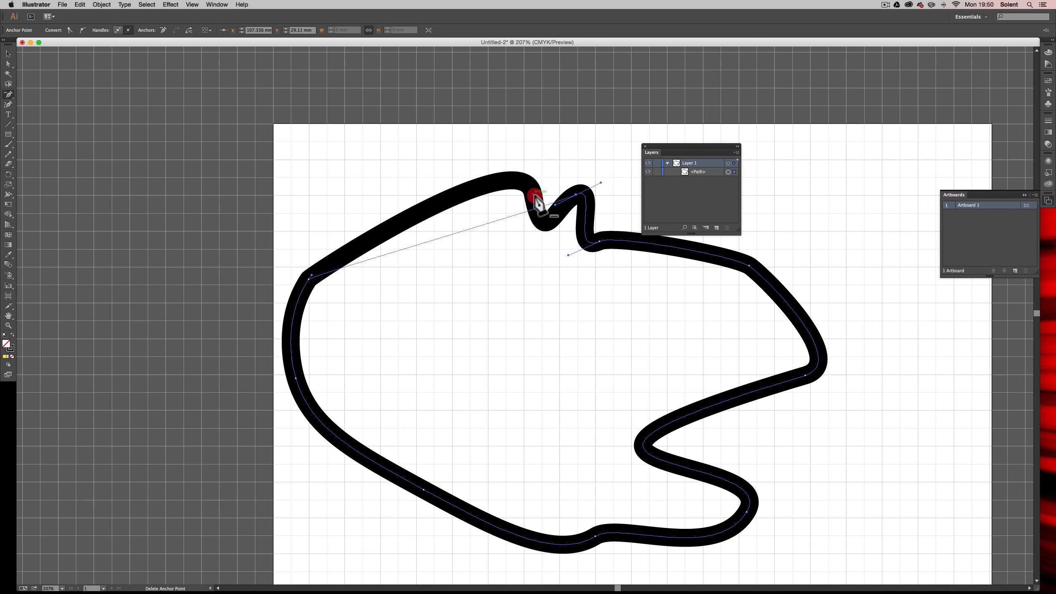
pyautogui.click(576, 195)
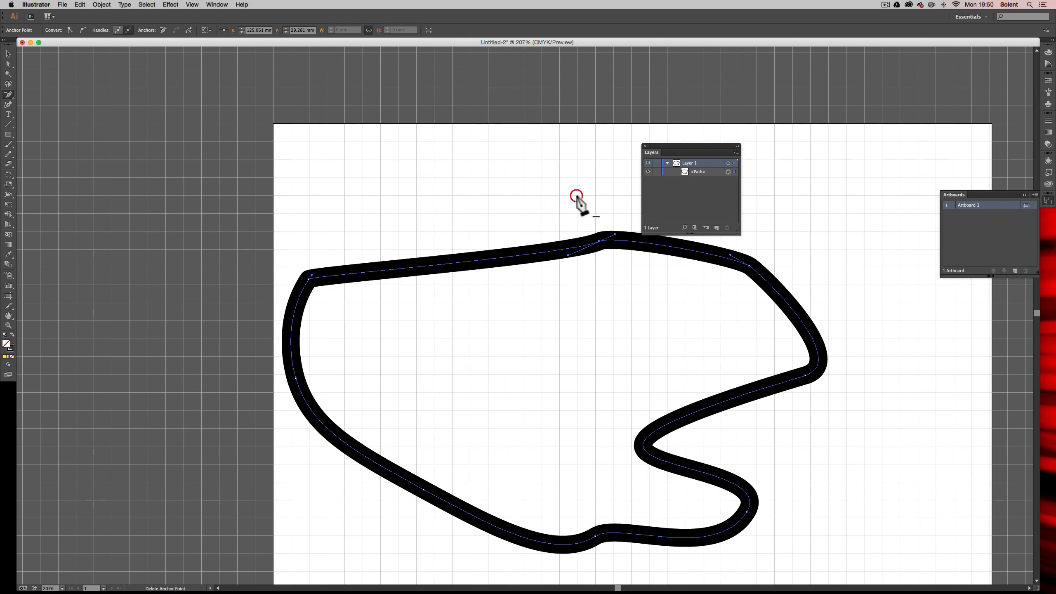
pyautogui.click(600, 242)
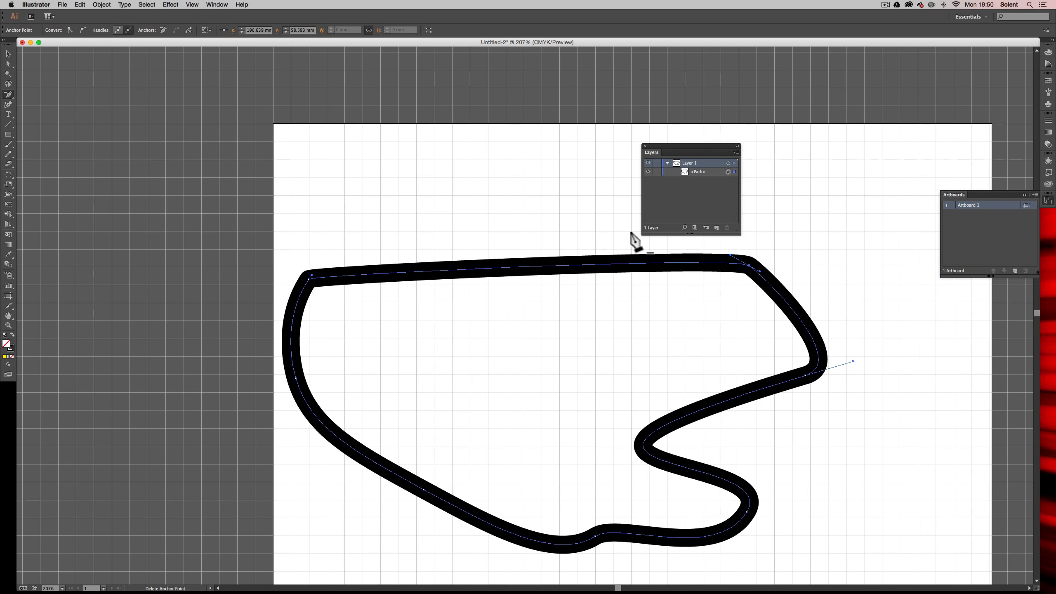
pyautogui.press('Delete')
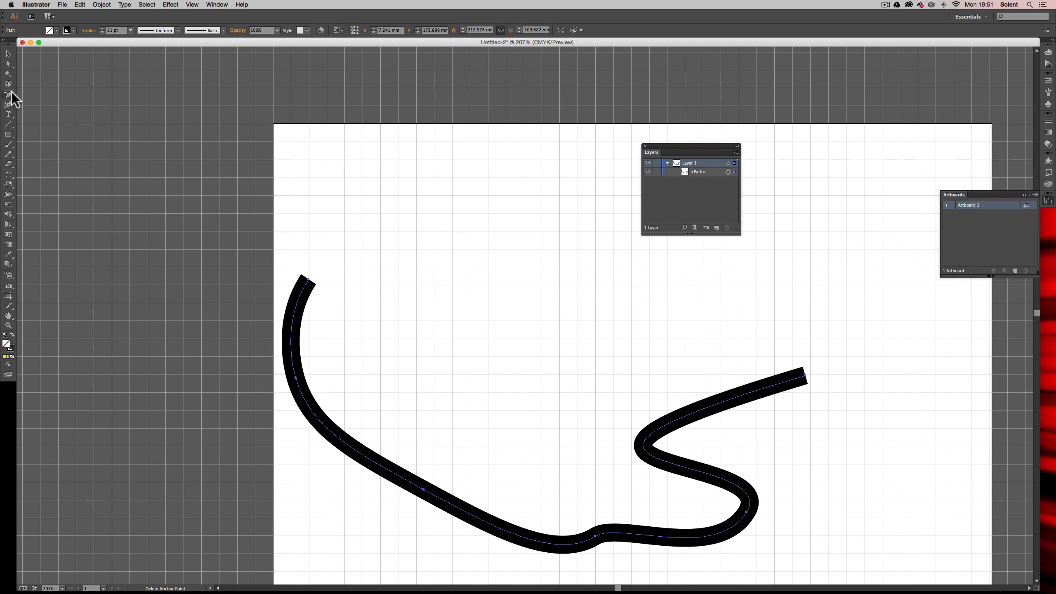
# Draw a separate six-point path of straight segments with the Pen tool, from beside the open path's right end to above its left end
pyautogui.moveTo(7, 94); pyautogui.dragTo(42, 94)
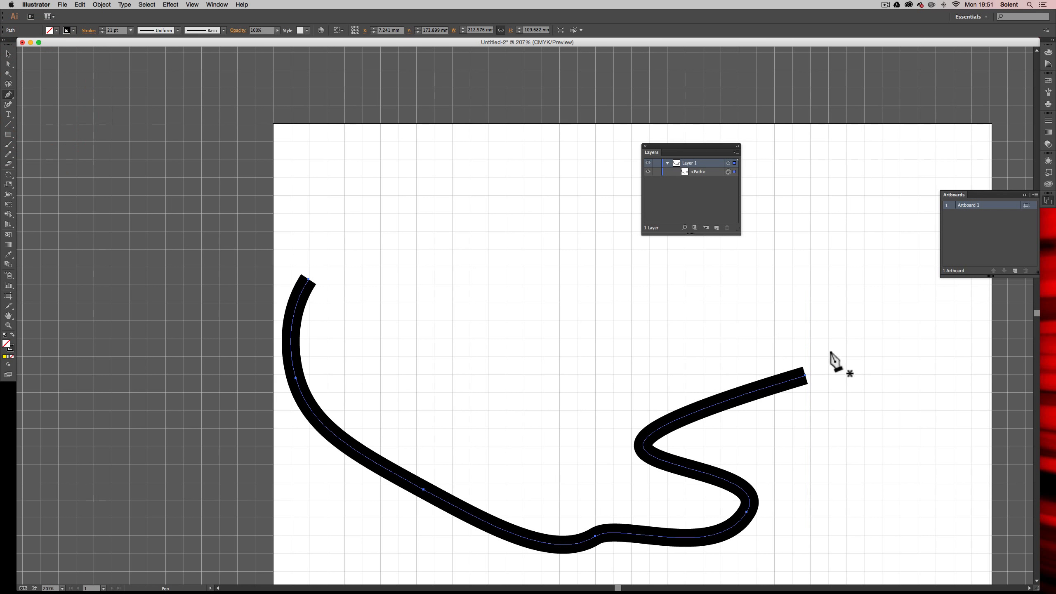
pyautogui.click(817, 369)
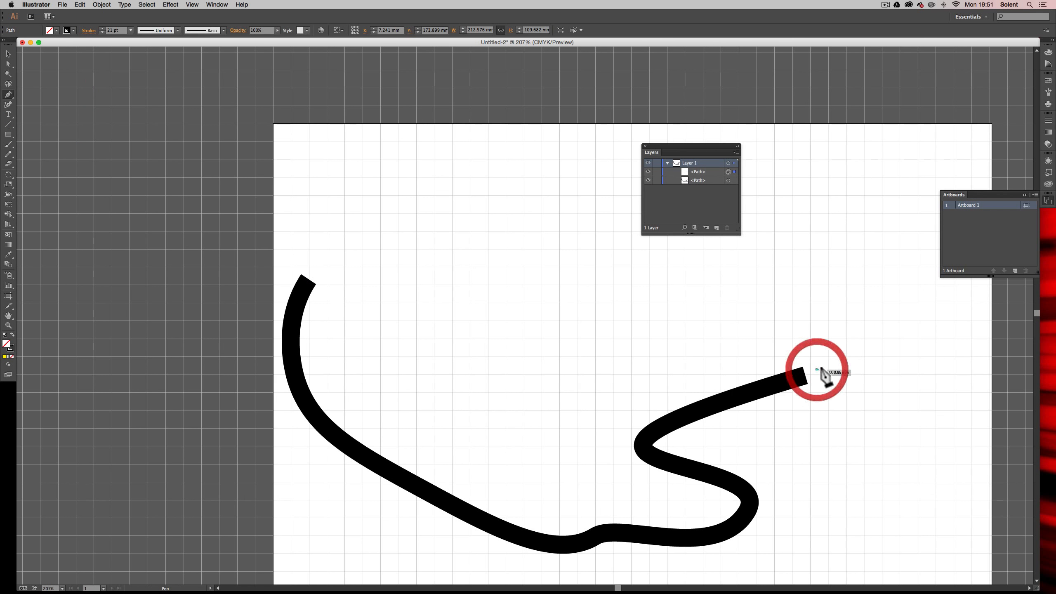
pyautogui.click(808, 292)
pyautogui.click(540, 273)
pyautogui.click(421, 184)
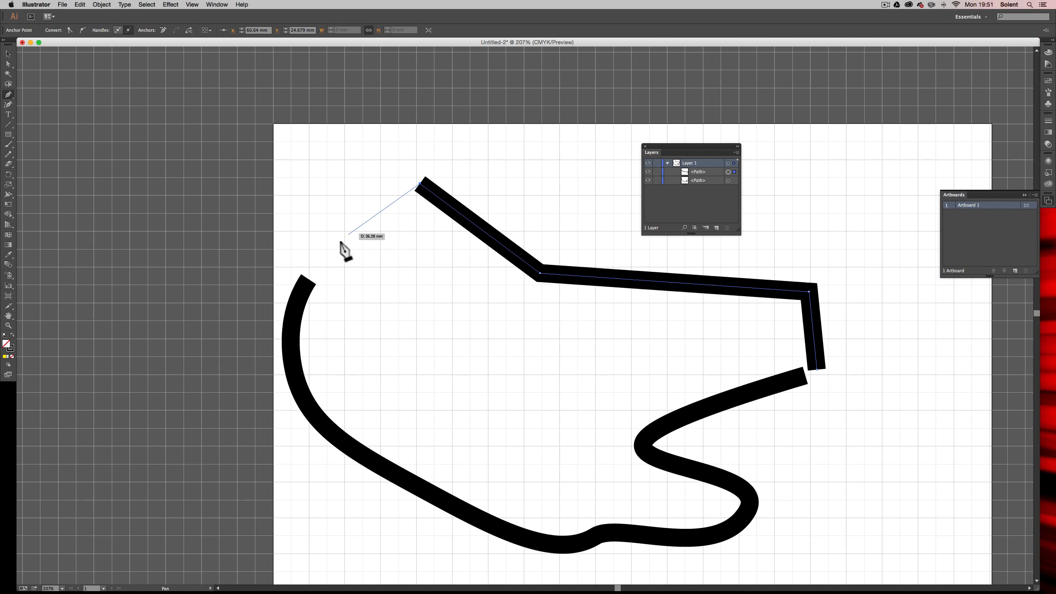
pyautogui.click(335, 248)
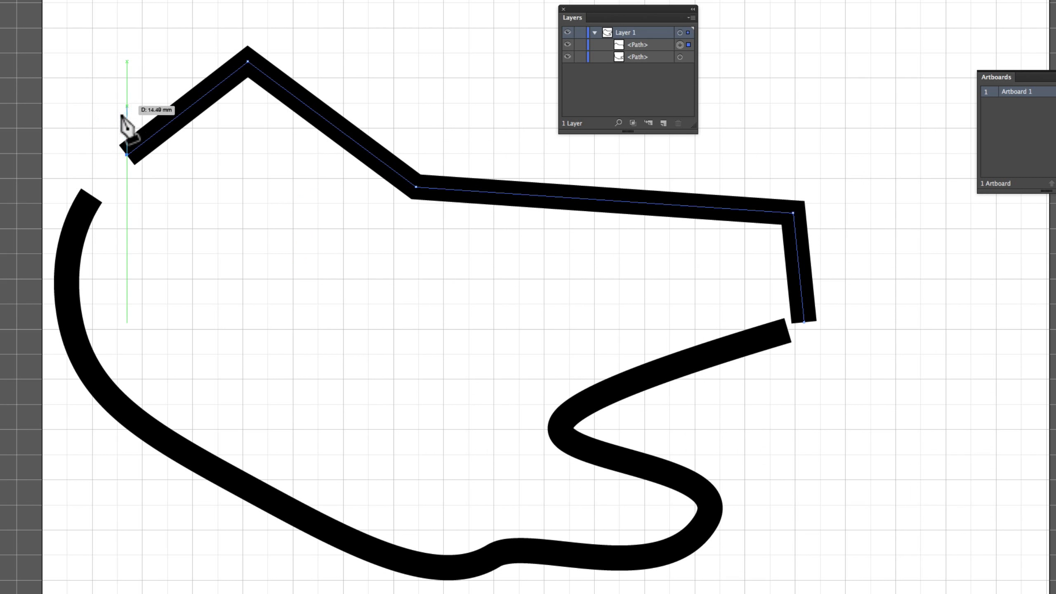
pyautogui.click(94, 111)
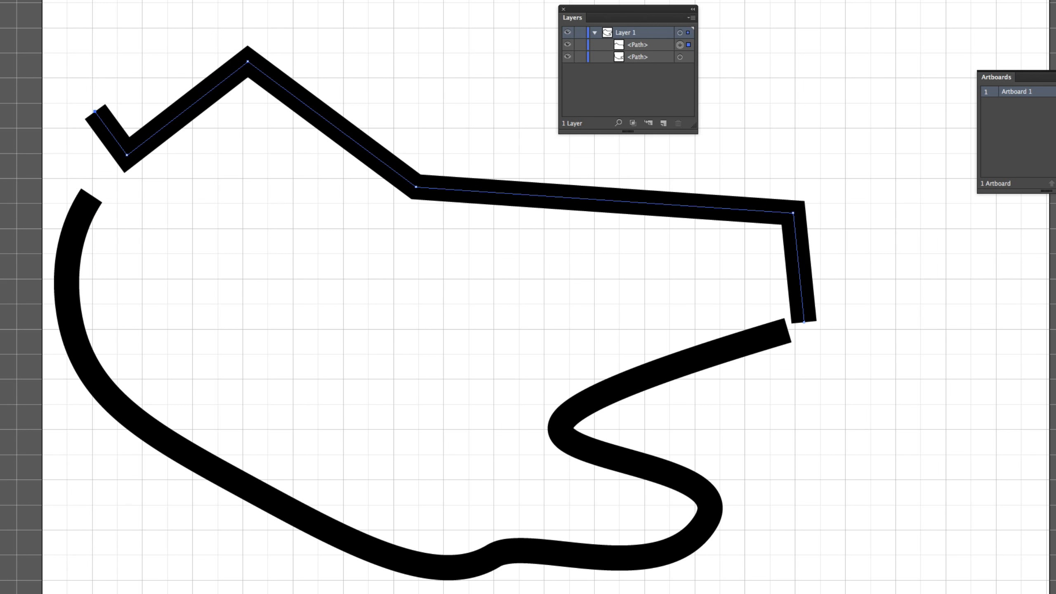
# Join both ends of the straight-segment path to the curved path's open ends with the Pen tool, forming one closed outline
pyautogui.moveTo(96, 112); pyautogui.dragTo(64, 104)
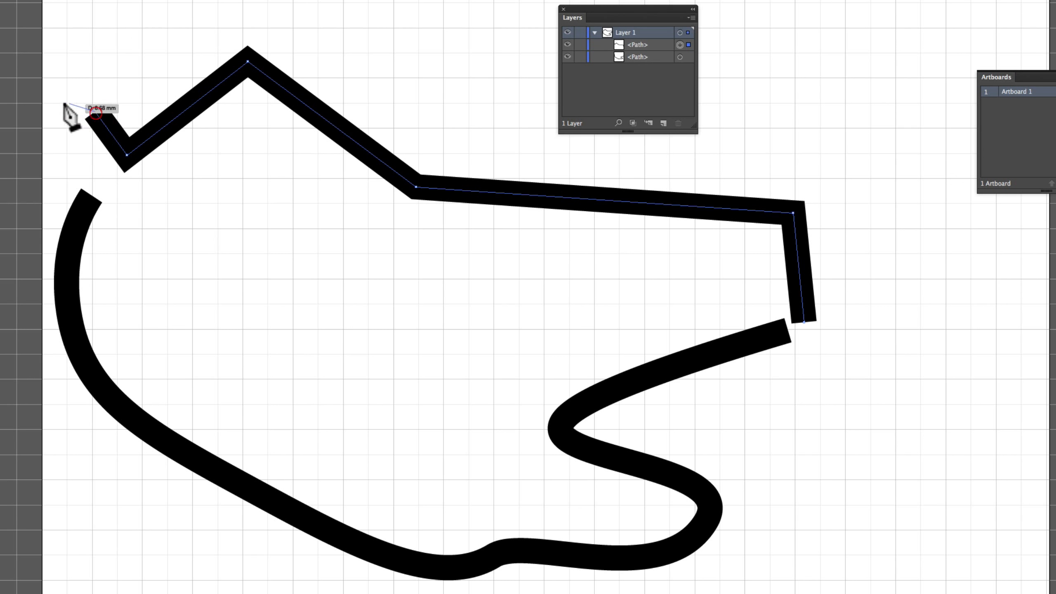
pyautogui.click(92, 196)
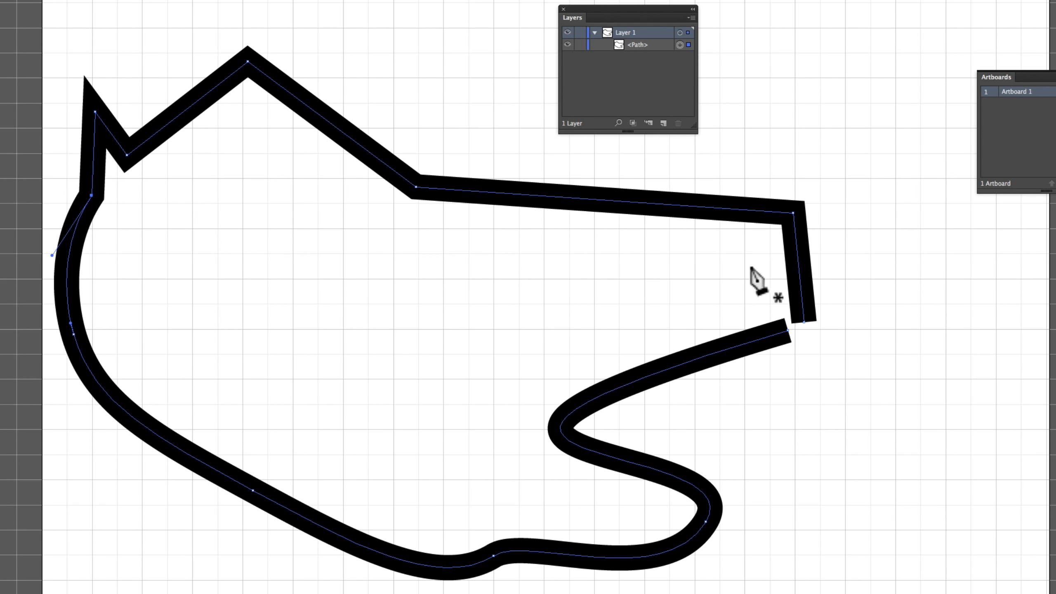
pyautogui.click(804, 322)
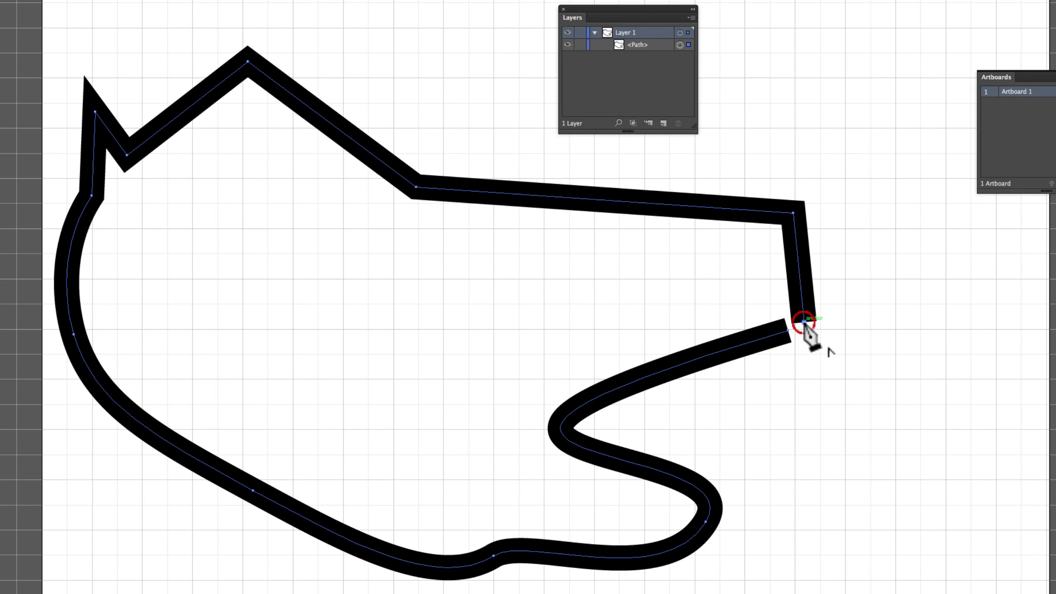
pyautogui.click(788, 333)
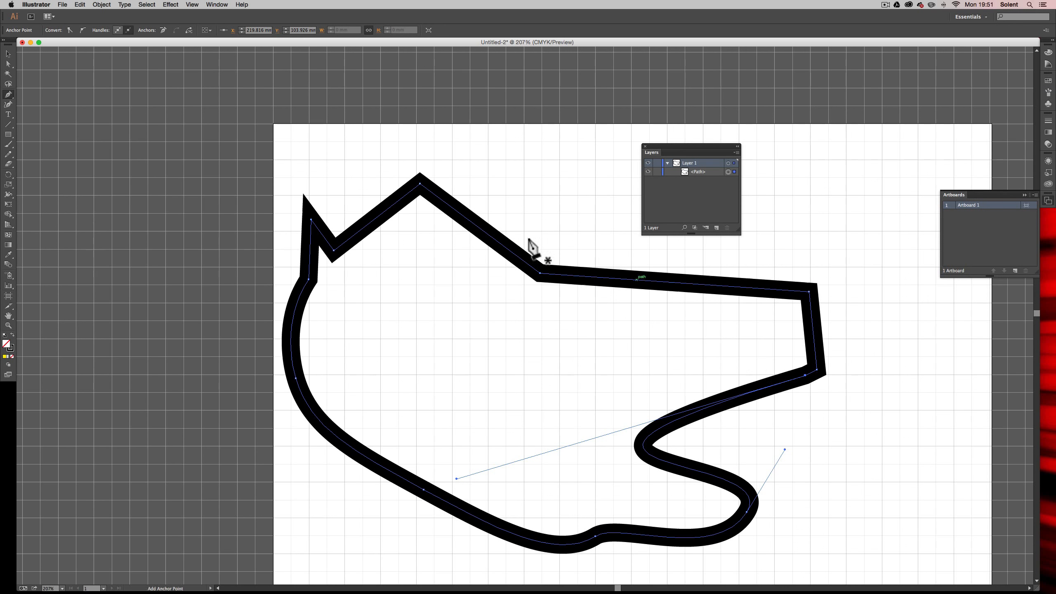
# Remove the valley anchor point between the two upper-left peaks with the Delete Anchor Point tool
pyautogui.click(8, 95)
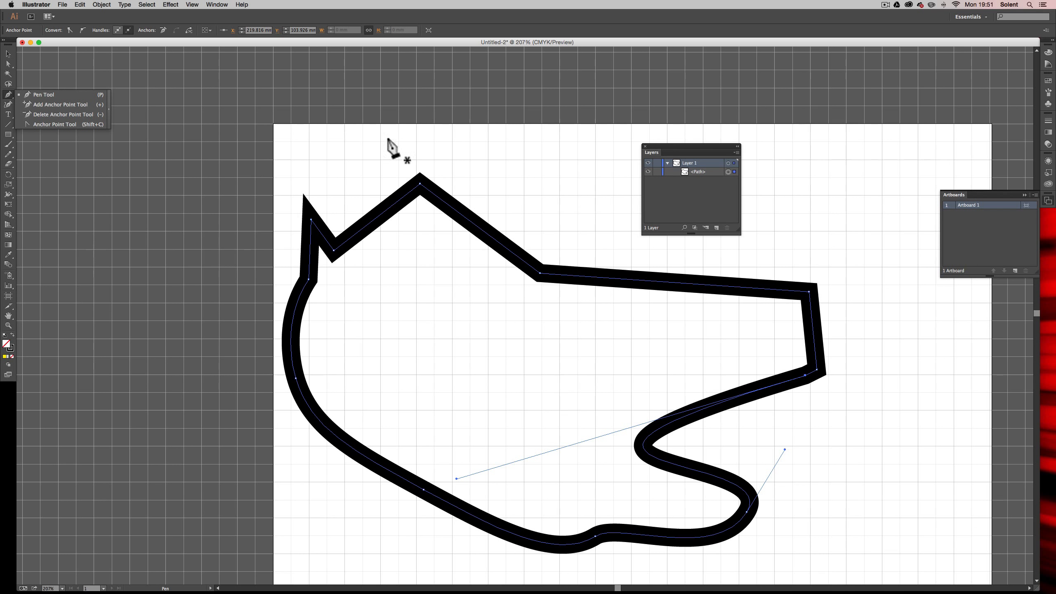
pyautogui.click(36, 112)
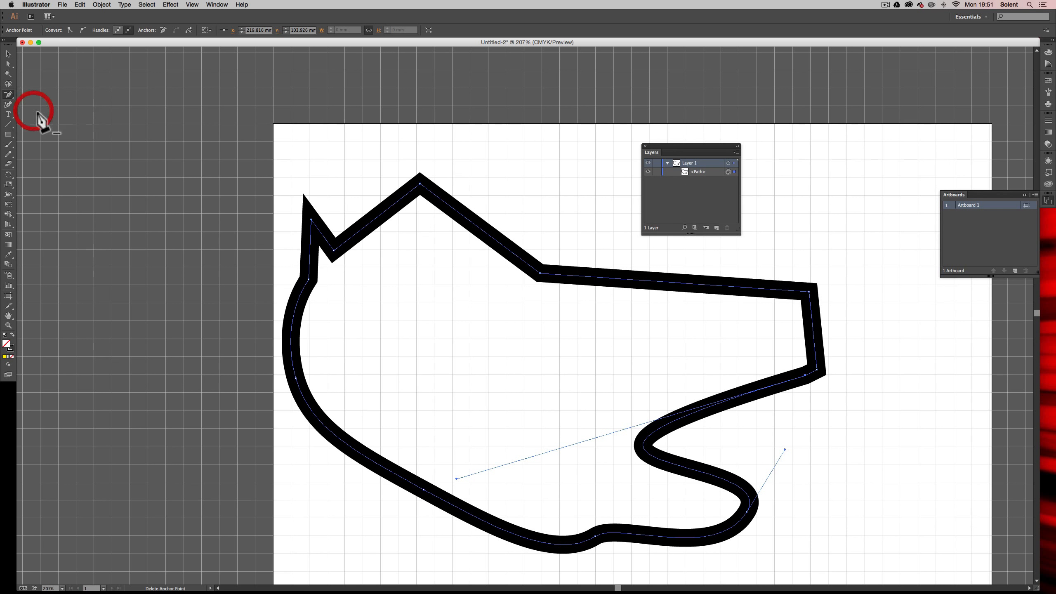
pyautogui.click(334, 250)
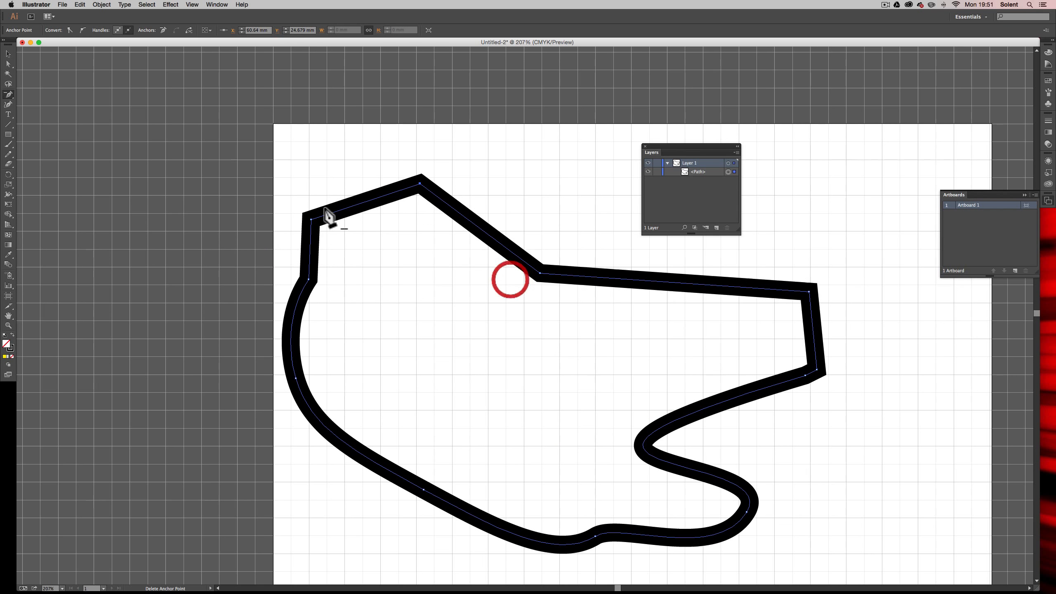
# Cut the closed outline with the Scissors tool at its upper-left and upper-right corner points
pyautogui.hscroll(1, 107, 156)
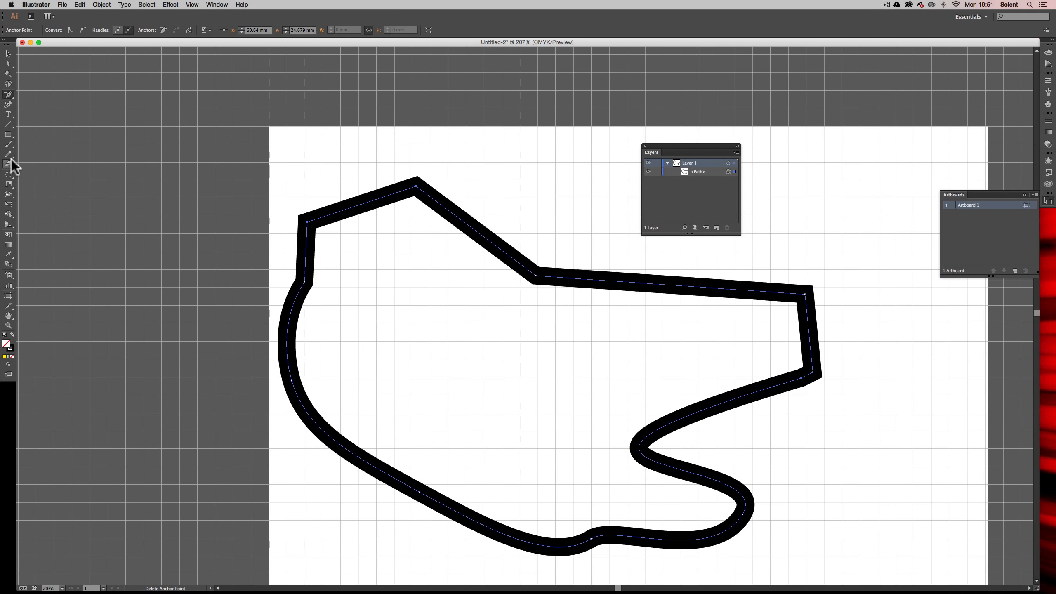
pyautogui.moveTo(8, 163); pyautogui.dragTo(37, 172)
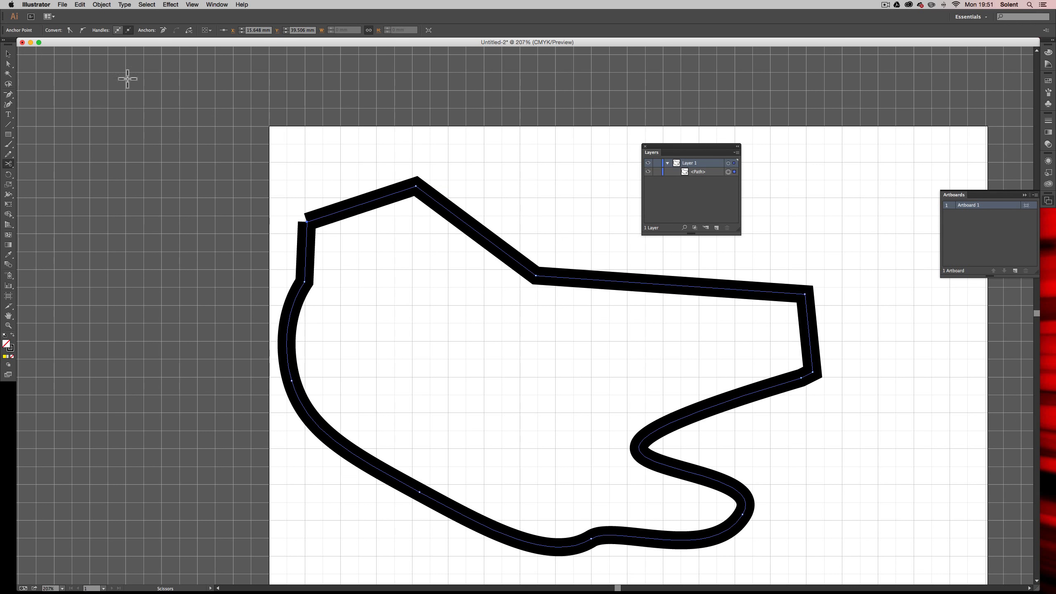
pyautogui.click(805, 293)
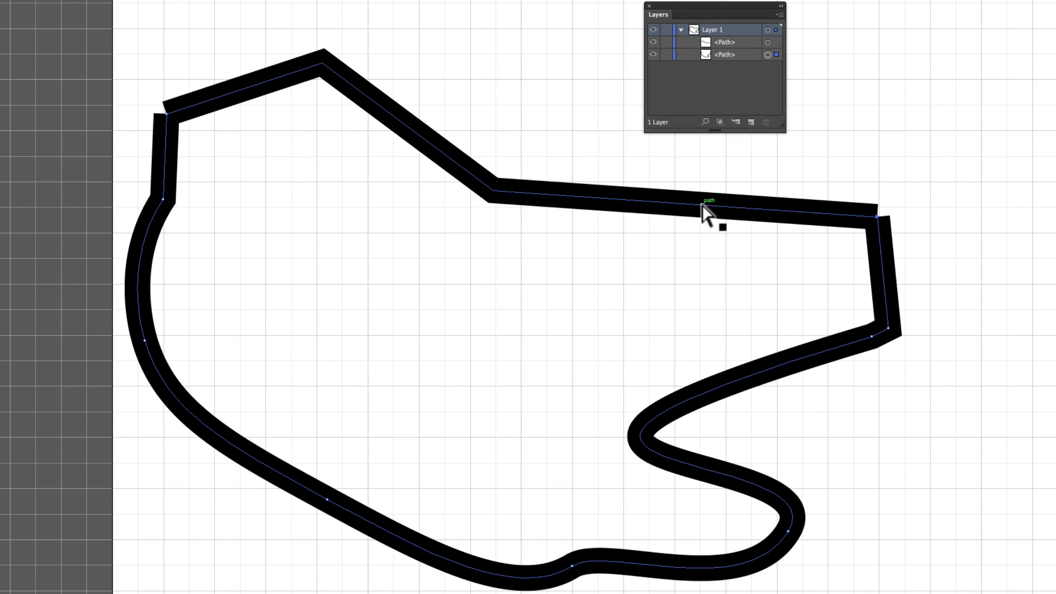
# Move the cut-off upper piece up and slightly right, away from the rest of the outline, using Direct Selection and the Selection tool
pyautogui.click(683, 288)
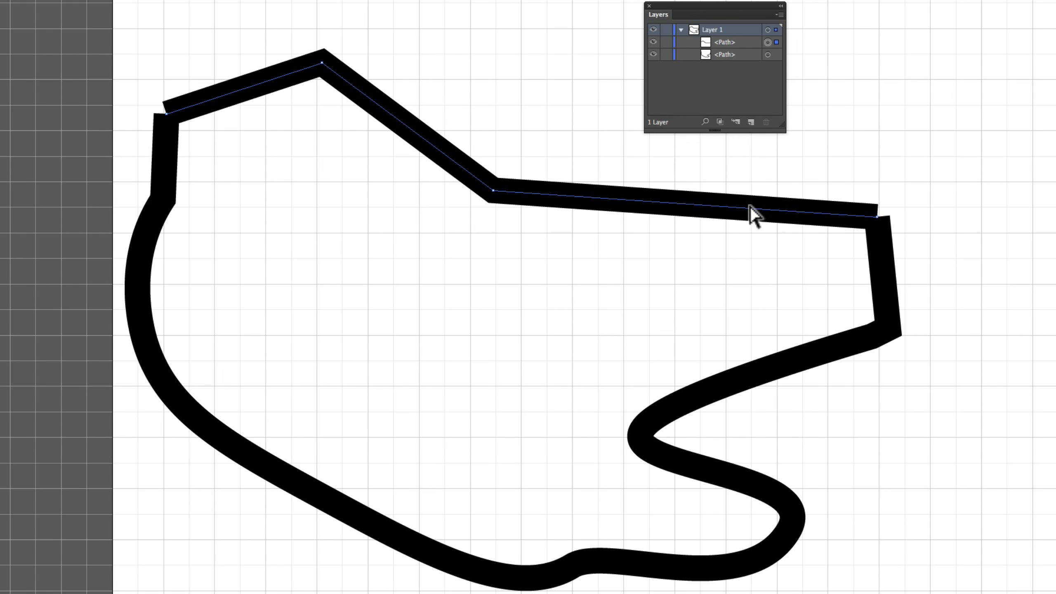
pyautogui.moveTo(744, 209); pyautogui.dragTo(753, 176)
pyautogui.moveTo(207, 102); pyautogui.dragTo(216, 68)
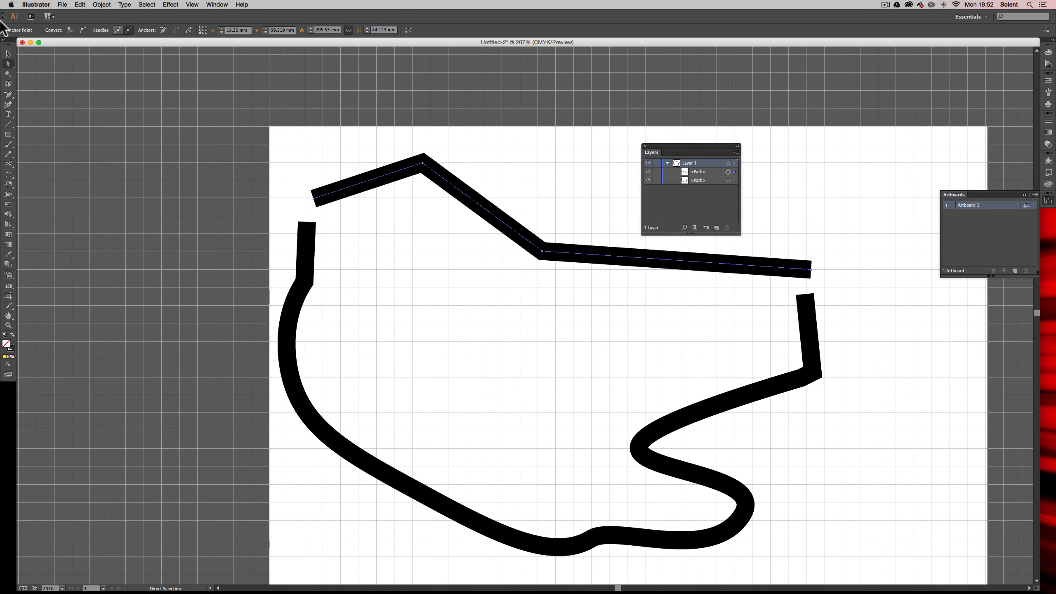
pyautogui.click(9, 54)
pyautogui.moveTo(506, 224); pyautogui.dragTo(515, 202)
pyautogui.moveTo(507, 225); pyautogui.dragTo(507, 222)
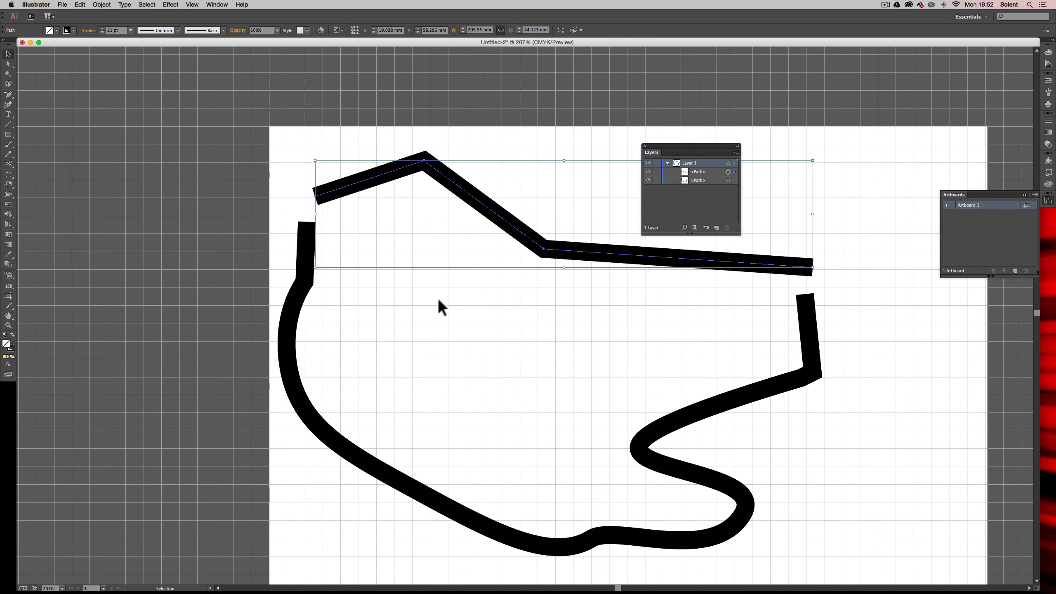
# Close the upper piece with the Curvature tool through one new point below it, making a shape about 206 by 52 mm
pyautogui.click(8, 104)
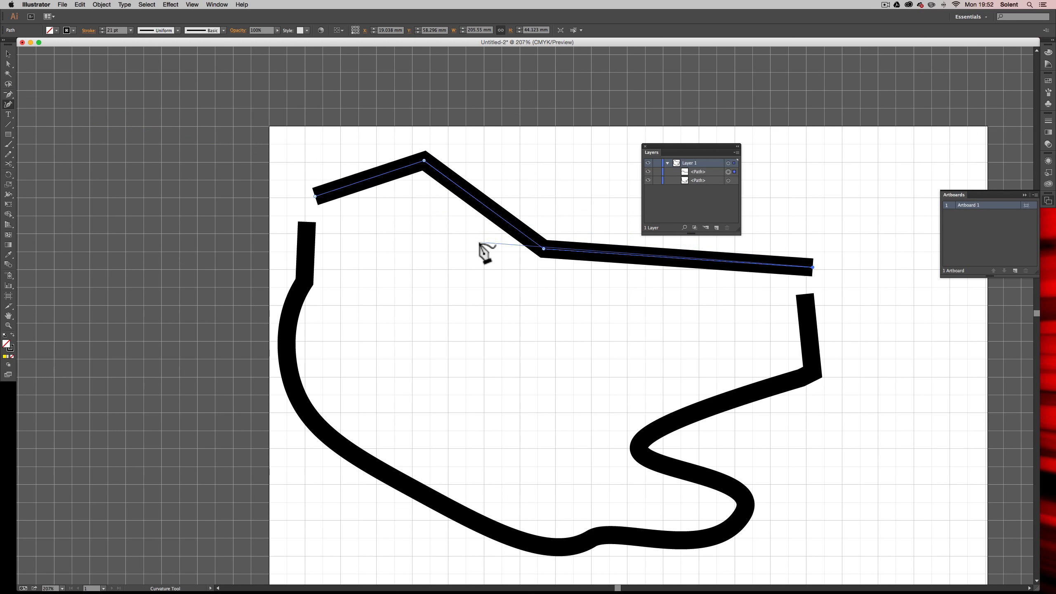
pyautogui.click(468, 262)
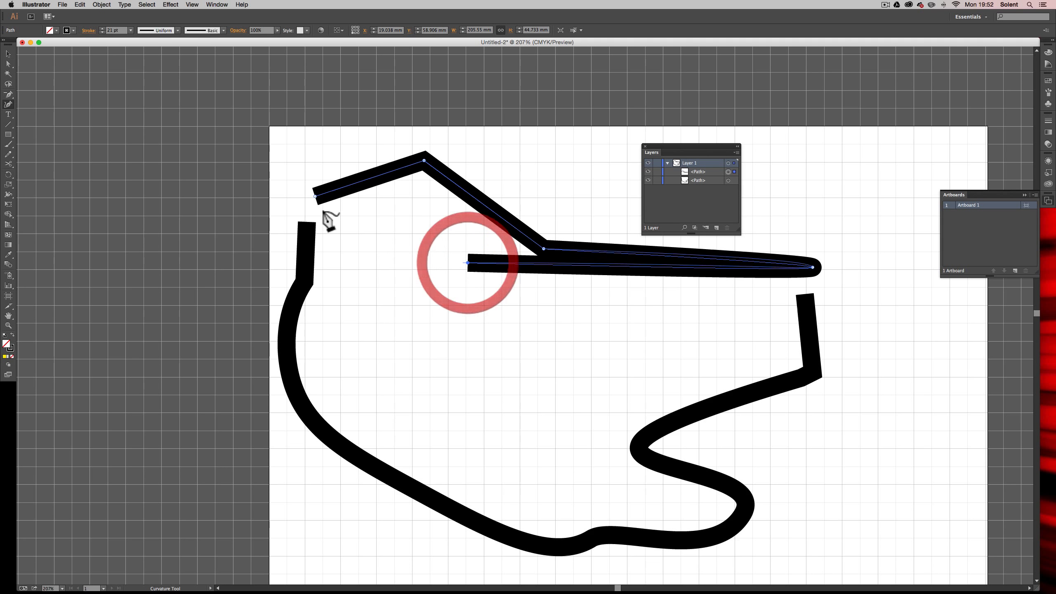
pyautogui.click(316, 196)
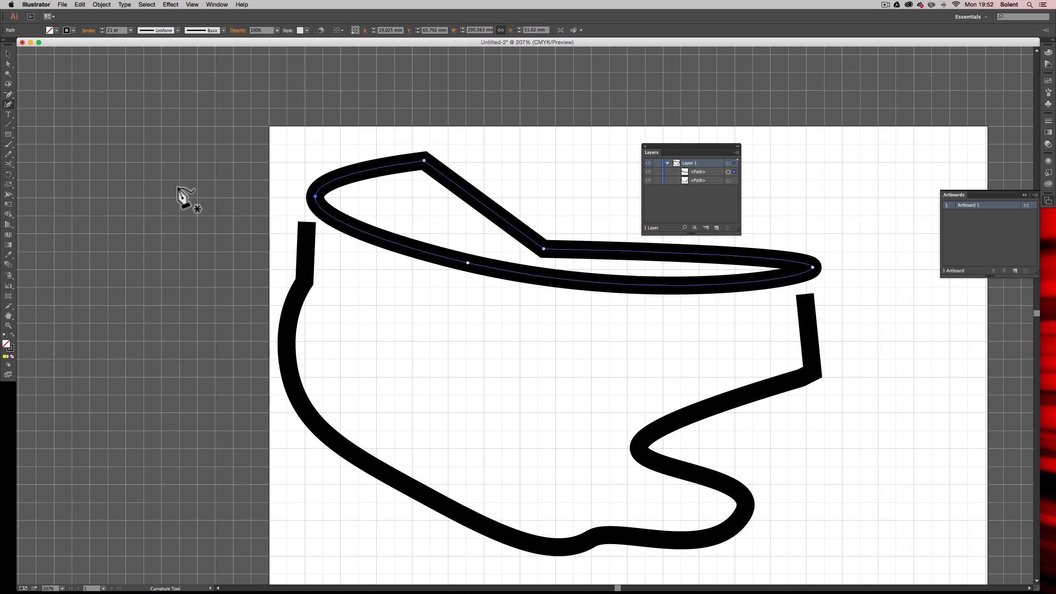